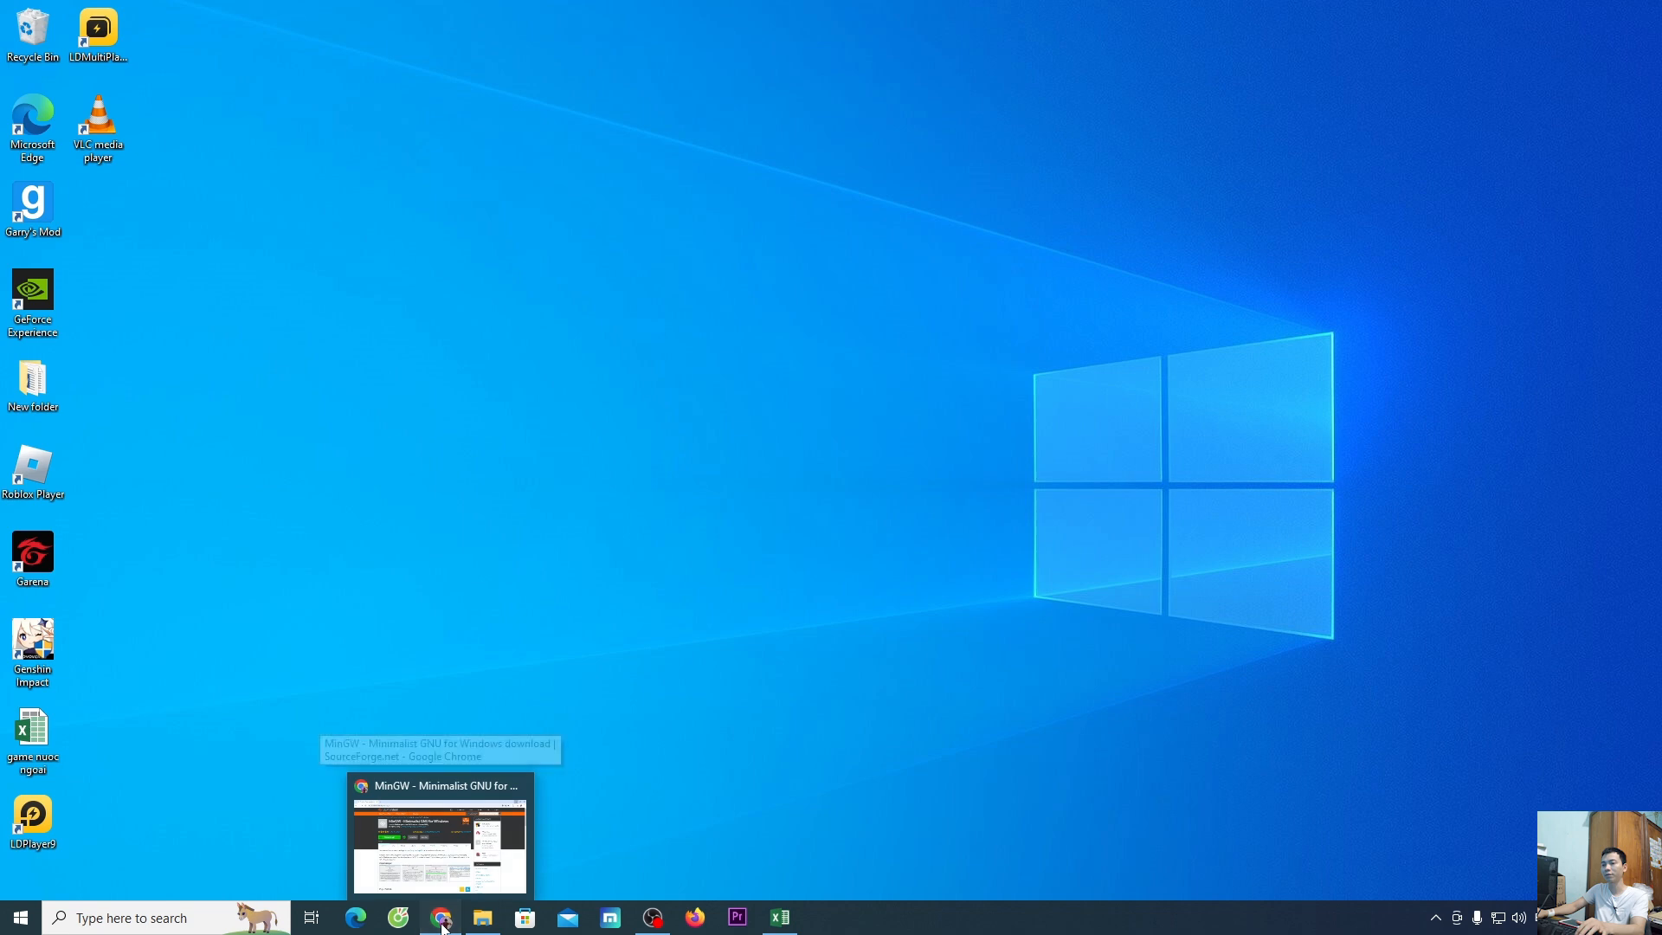
Step: Switch to Chrome and download the MinGW installer from sourceforge.net/projects/mingw
{"action": "left_click", "coordinate": [440, 835]}
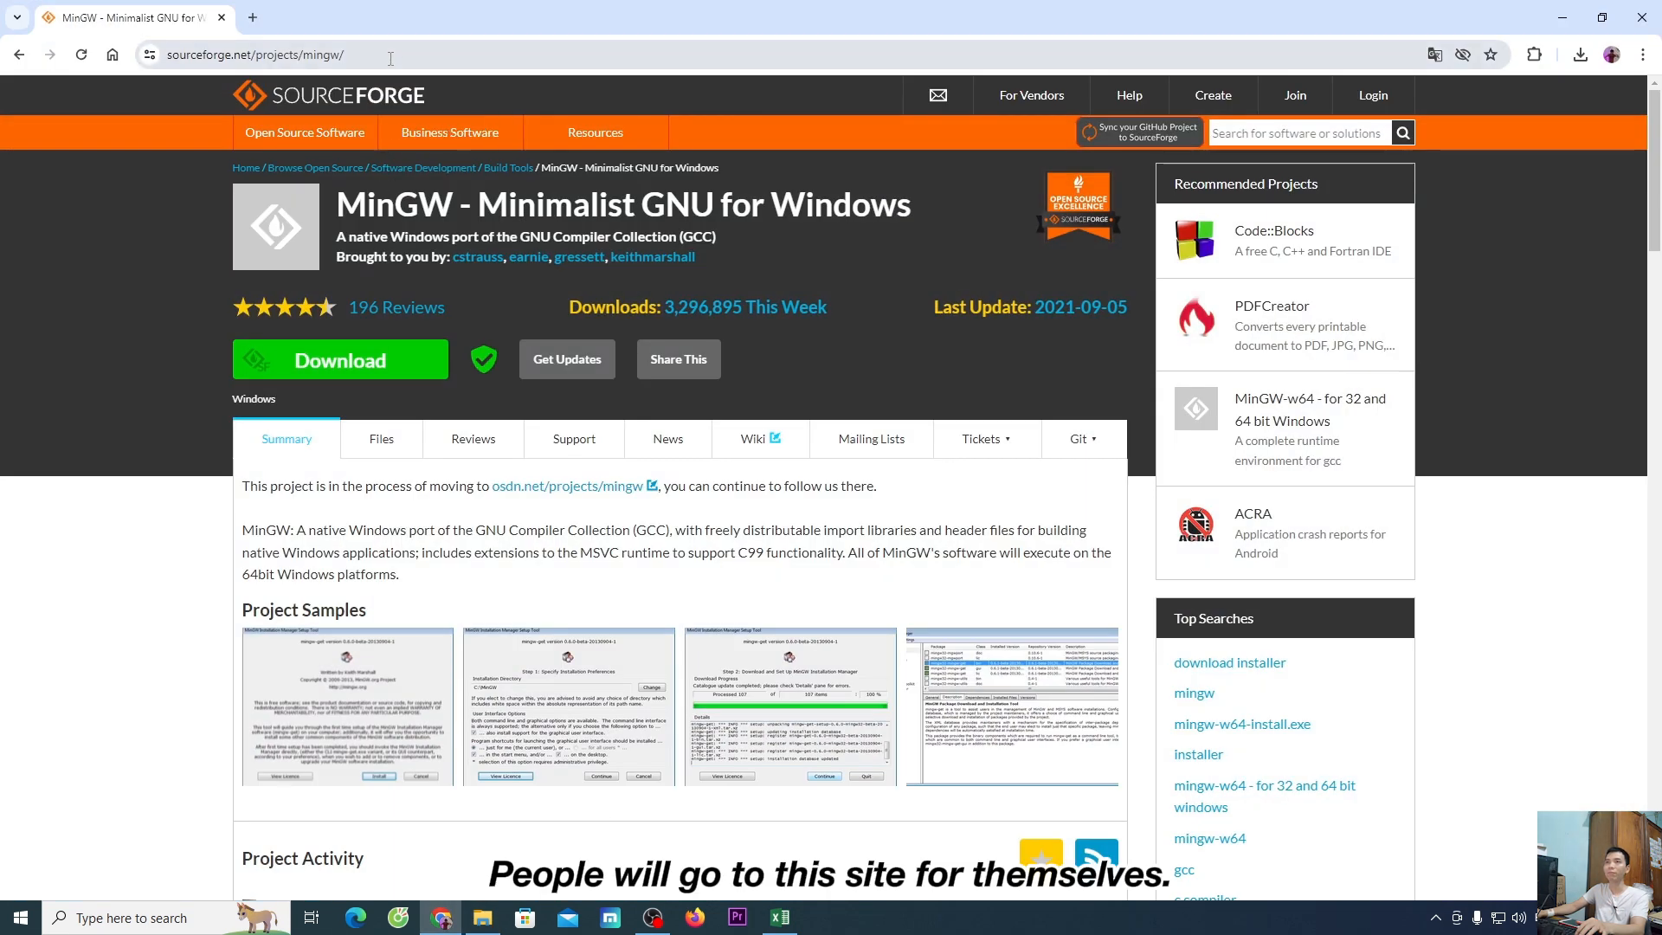
{"action": "left_click_drag", "start_coordinate": [346, 55], "coordinate": [160, 54]}
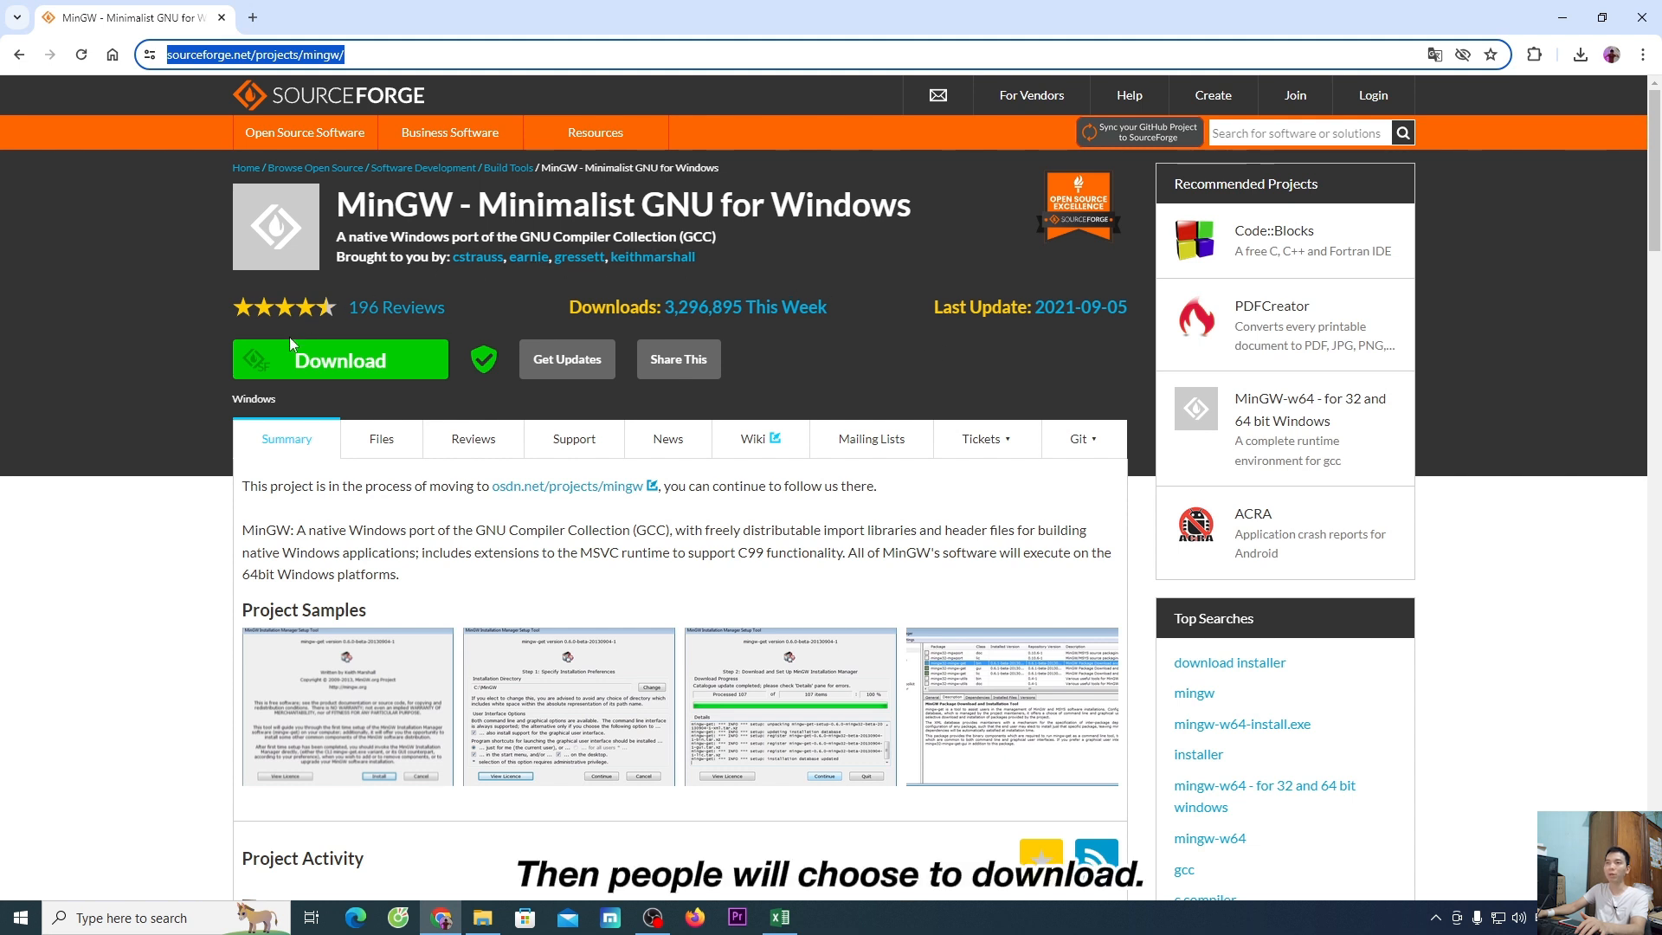
{"action": "left_click", "coordinate": [352, 374]}
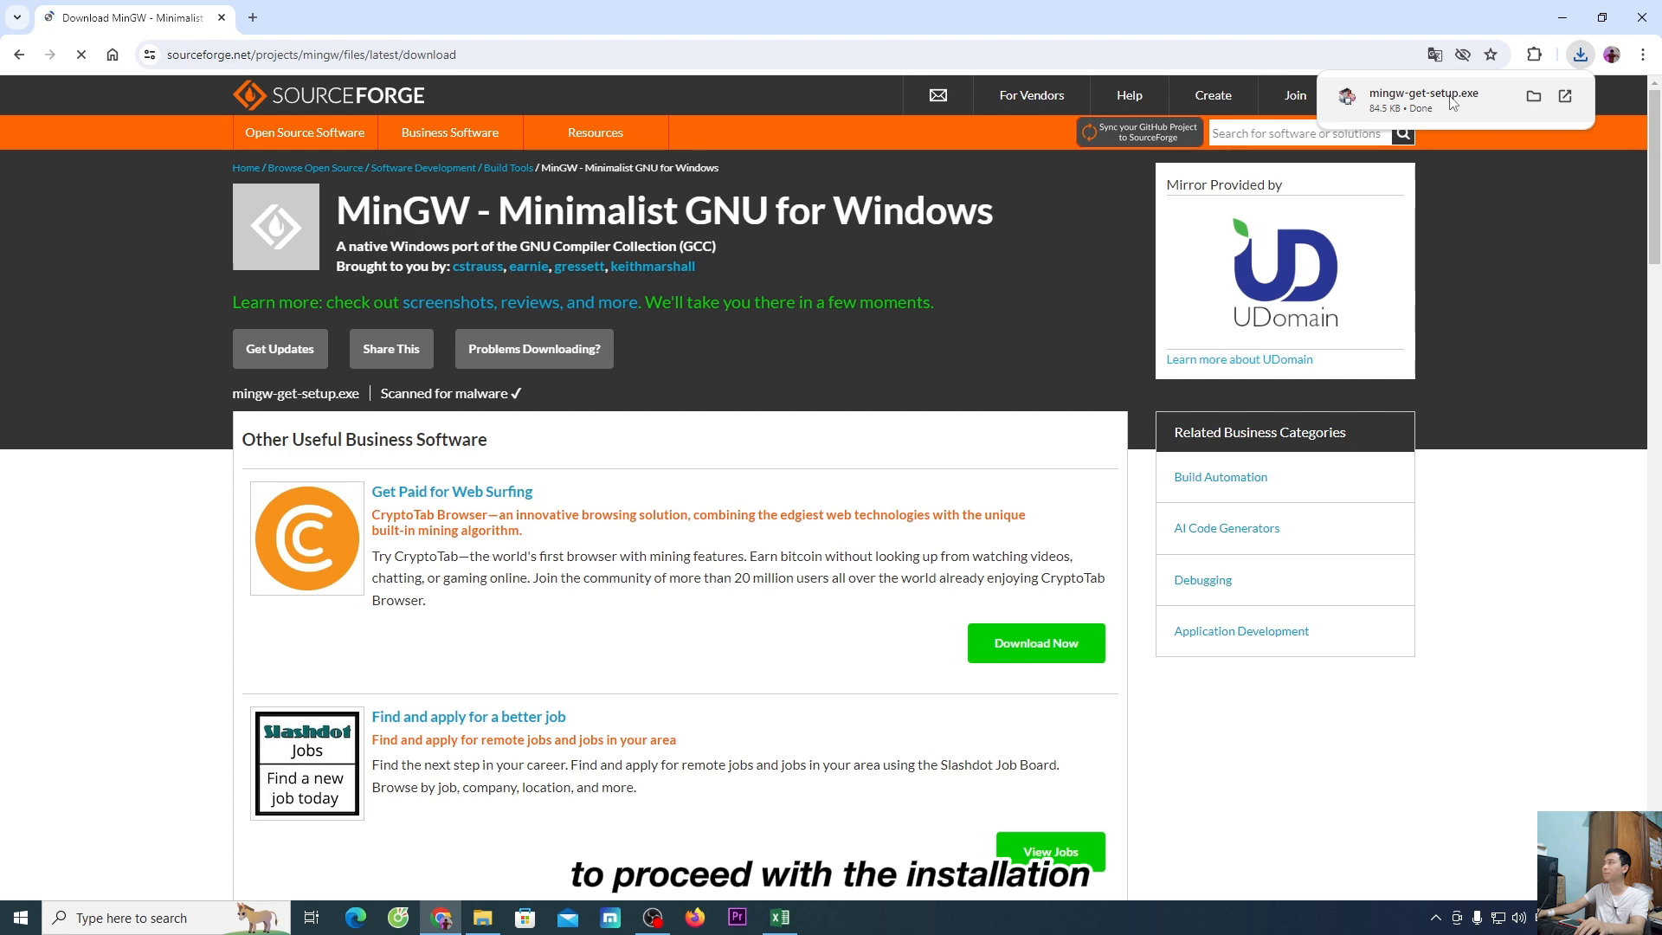
Step: Run the downloaded mingw-get-setup.exe and install the MinGW Installation Manager in C:\MinGW with the default preferences
{"action": "left_click", "coordinate": [1452, 102]}
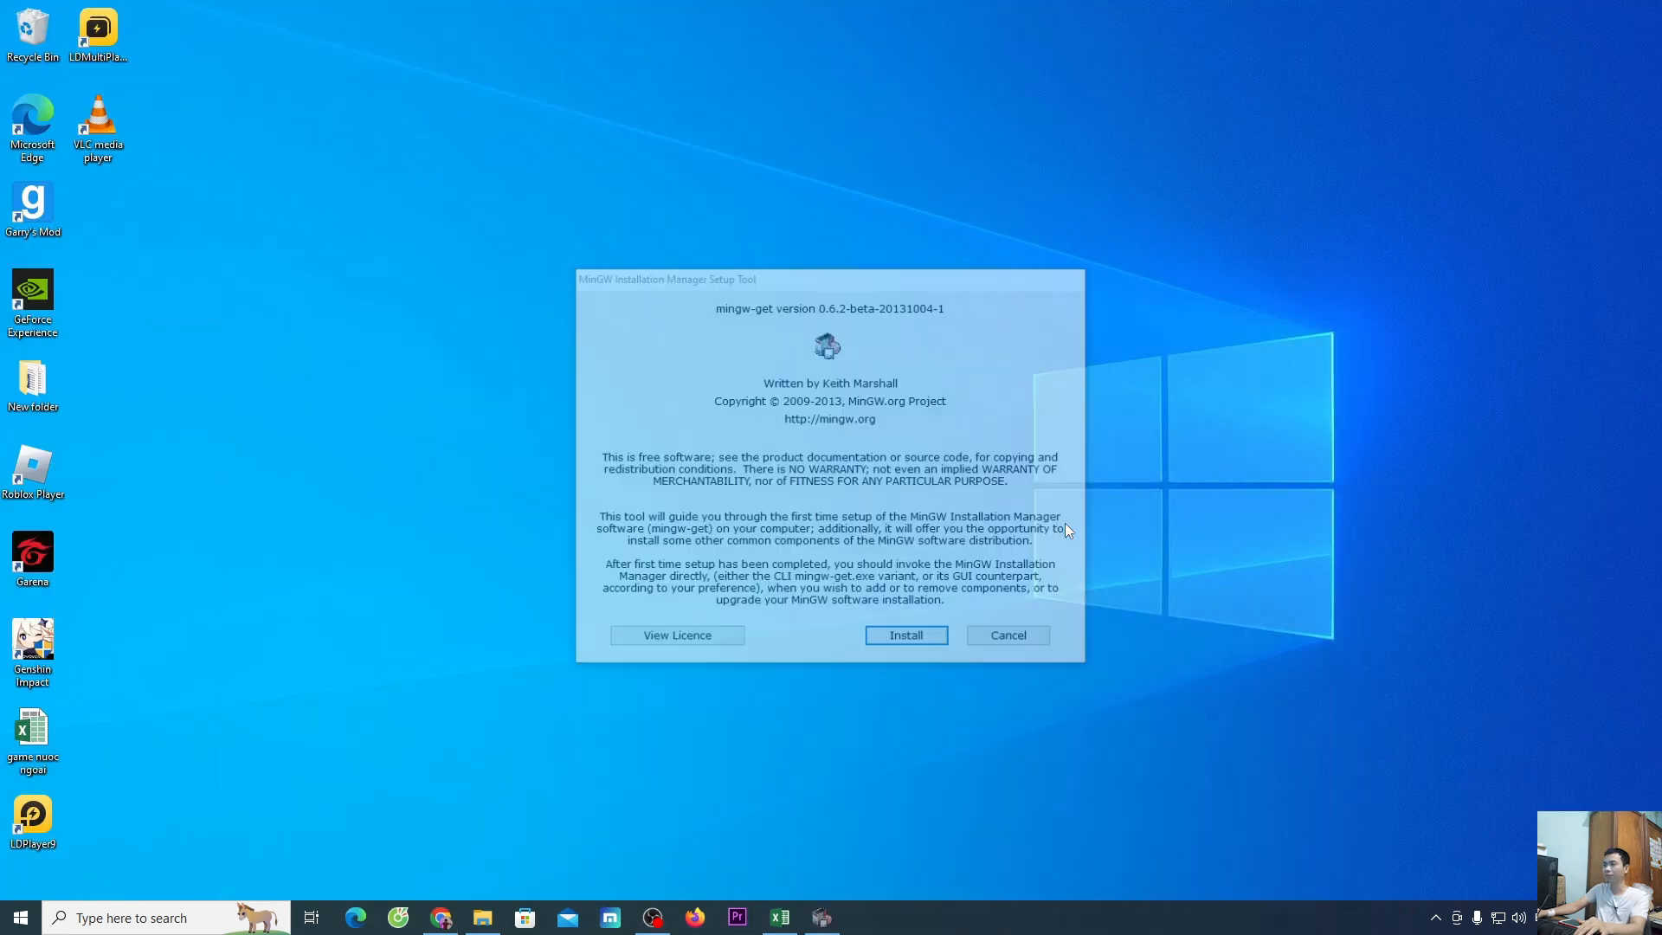
{"action": "left_click", "coordinate": [935, 645]}
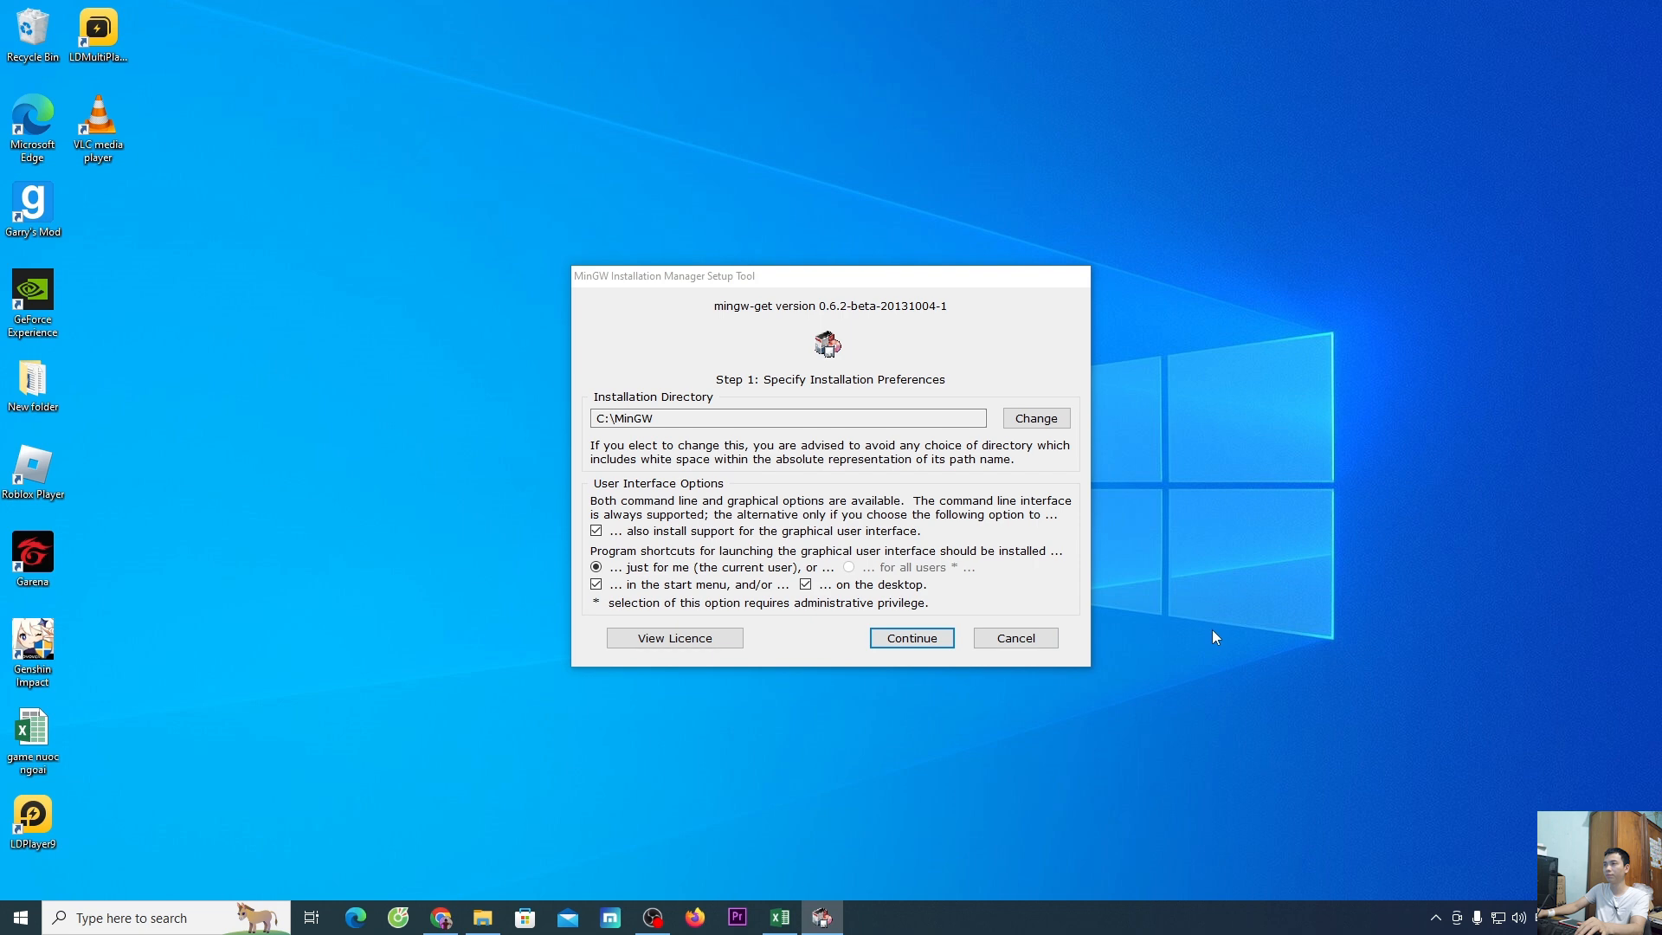
{"action": "left_click", "coordinate": [939, 642]}
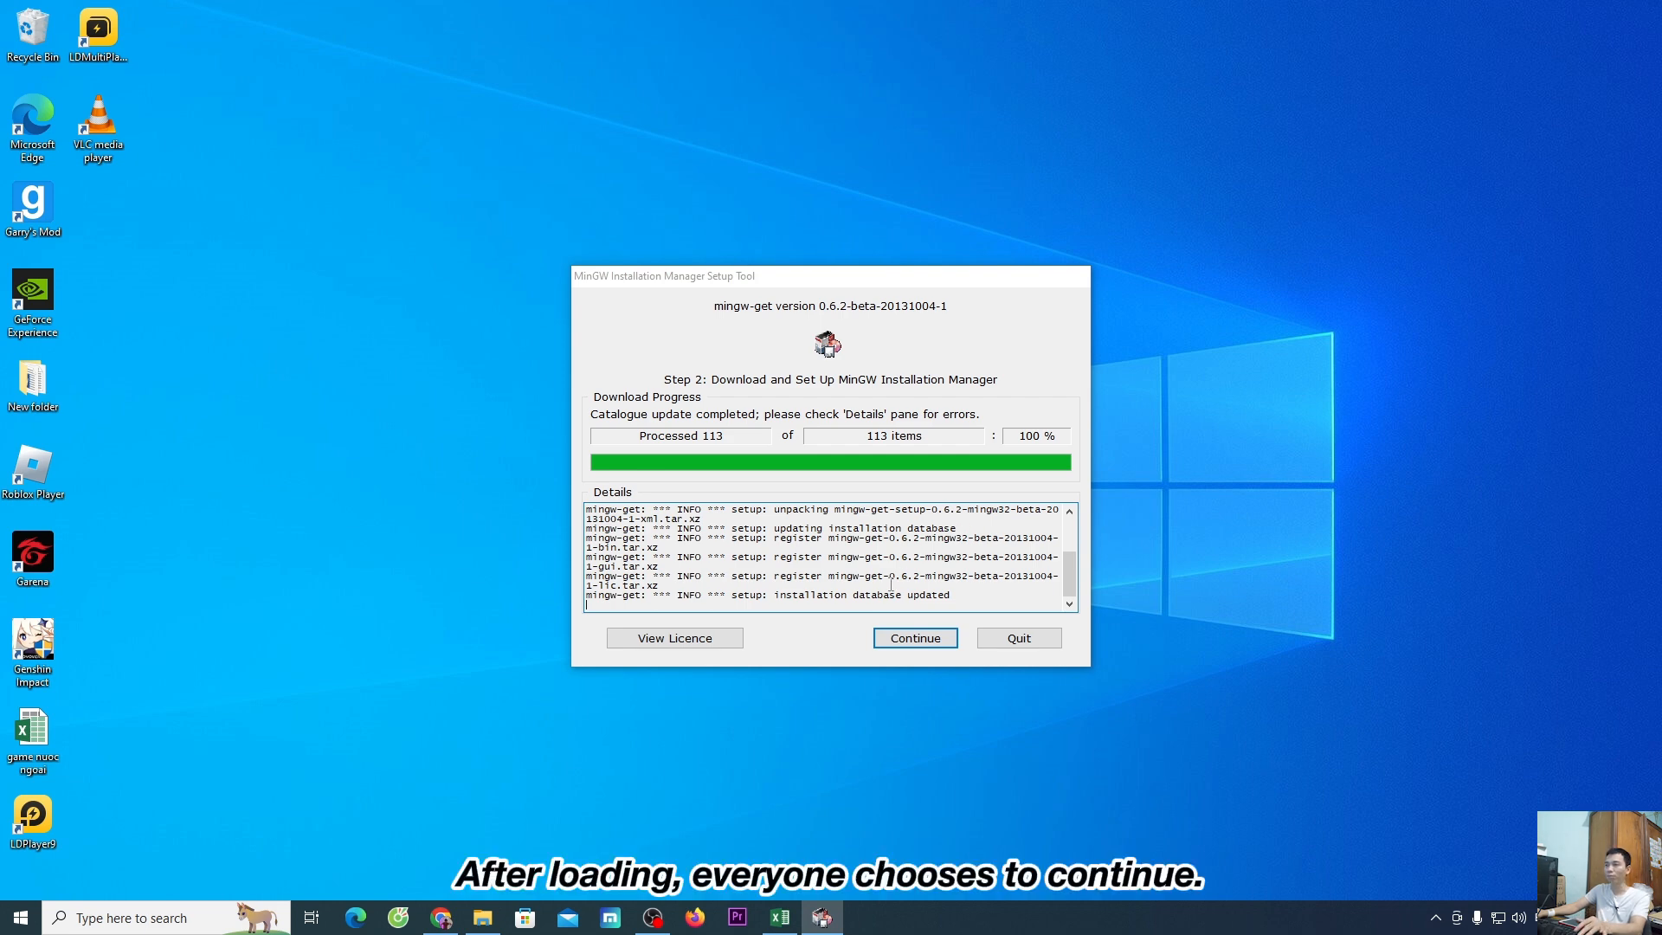
{"action": "left_click", "coordinate": [932, 644]}
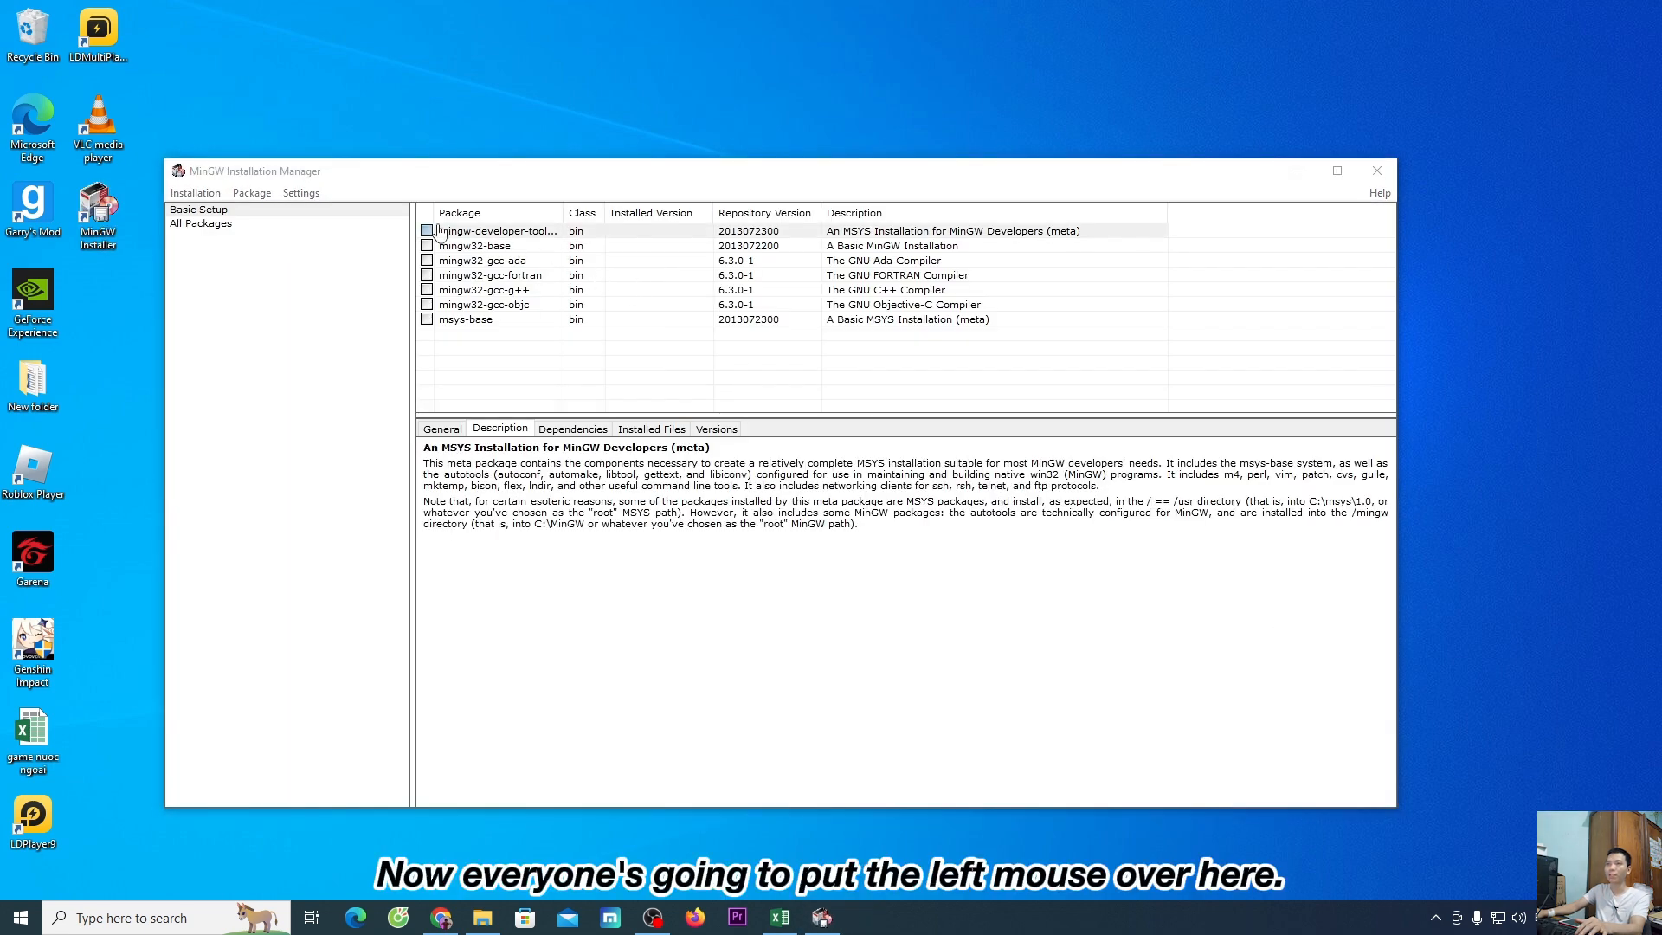
Step: Mark the MinGW developer toolkit and mingw32-base packages for installation
{"action": "left_click", "coordinate": [426, 232]}
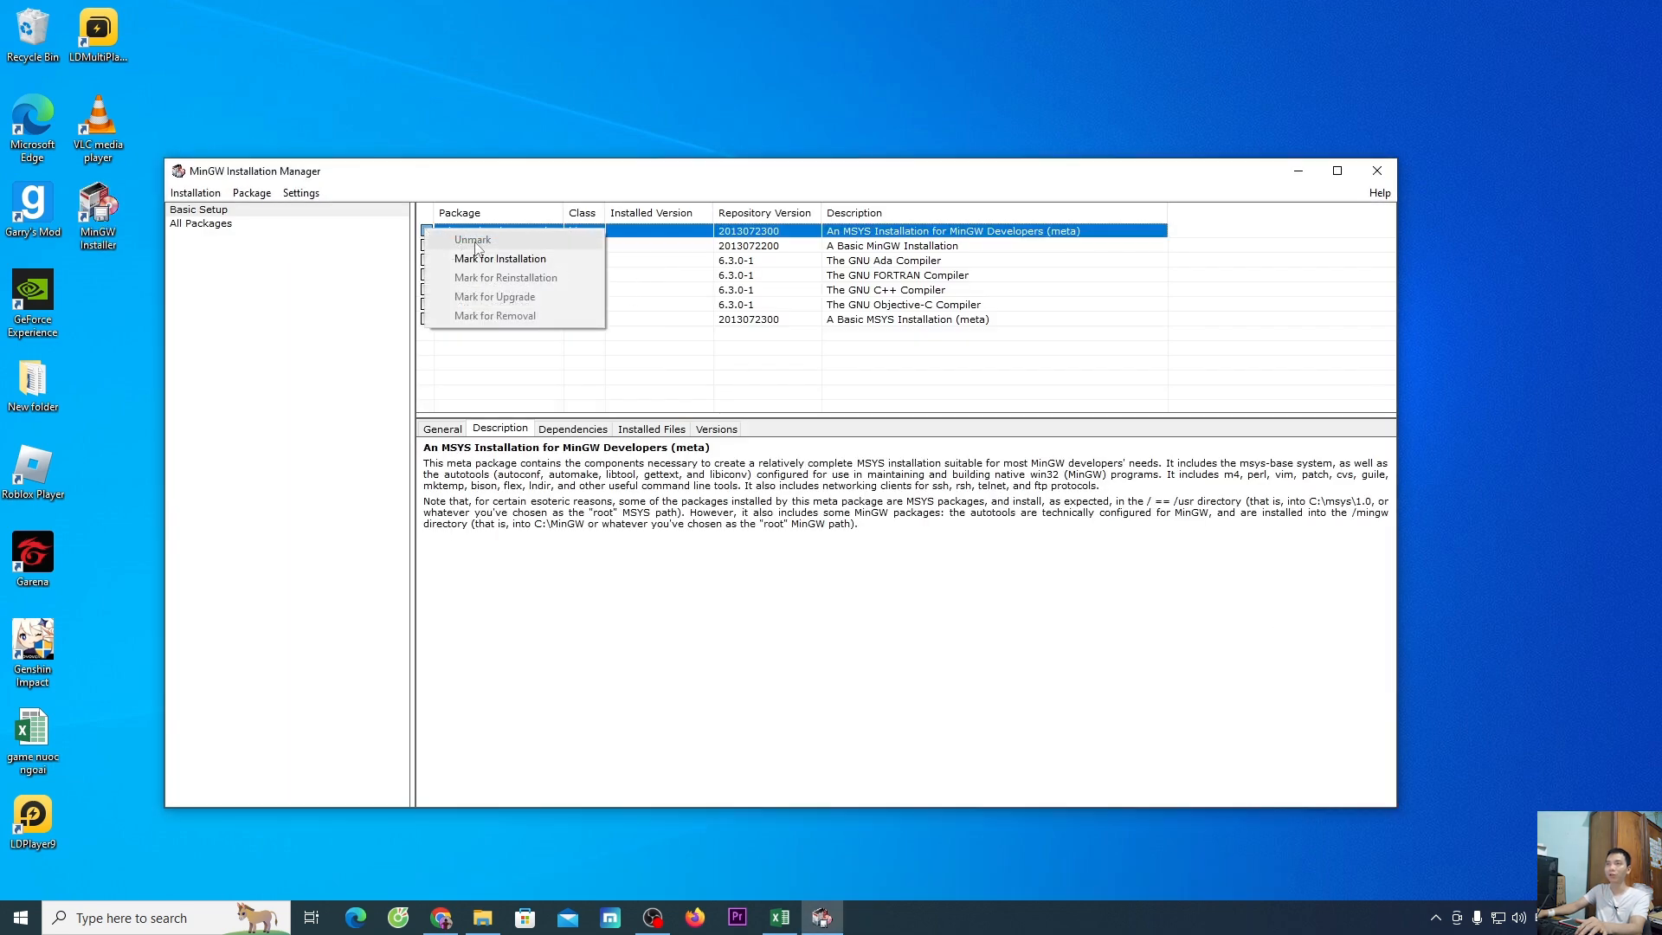
{"action": "left_click", "coordinate": [523, 260]}
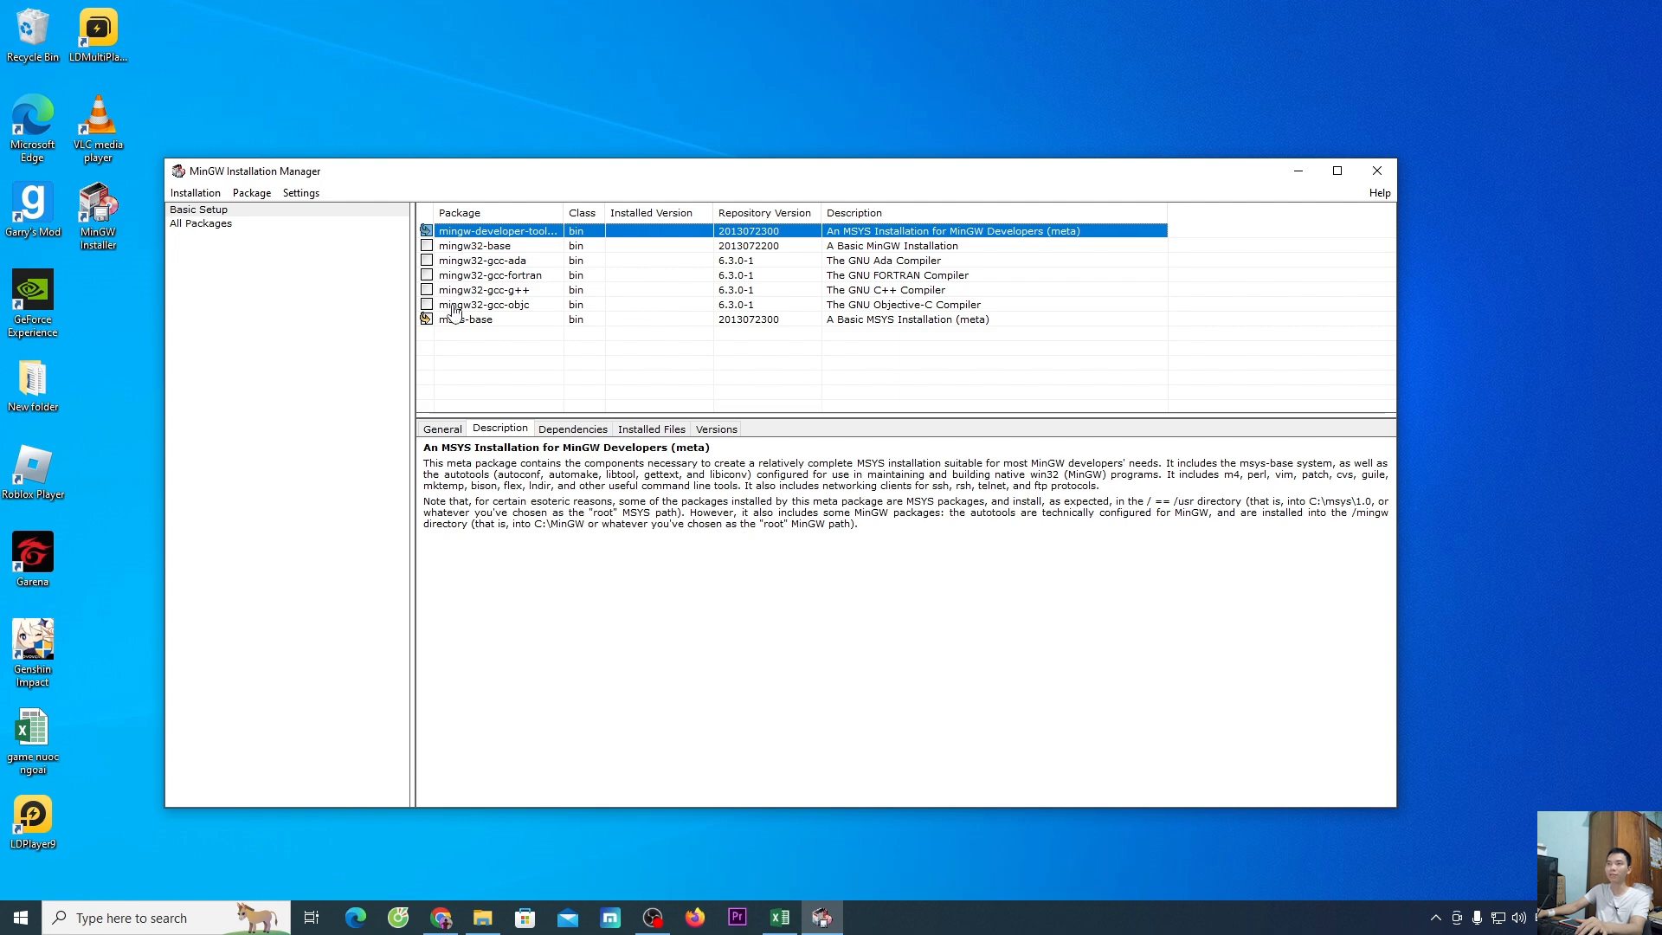
{"action": "left_click", "coordinate": [428, 249]}
{"action": "left_click", "coordinate": [500, 277]}
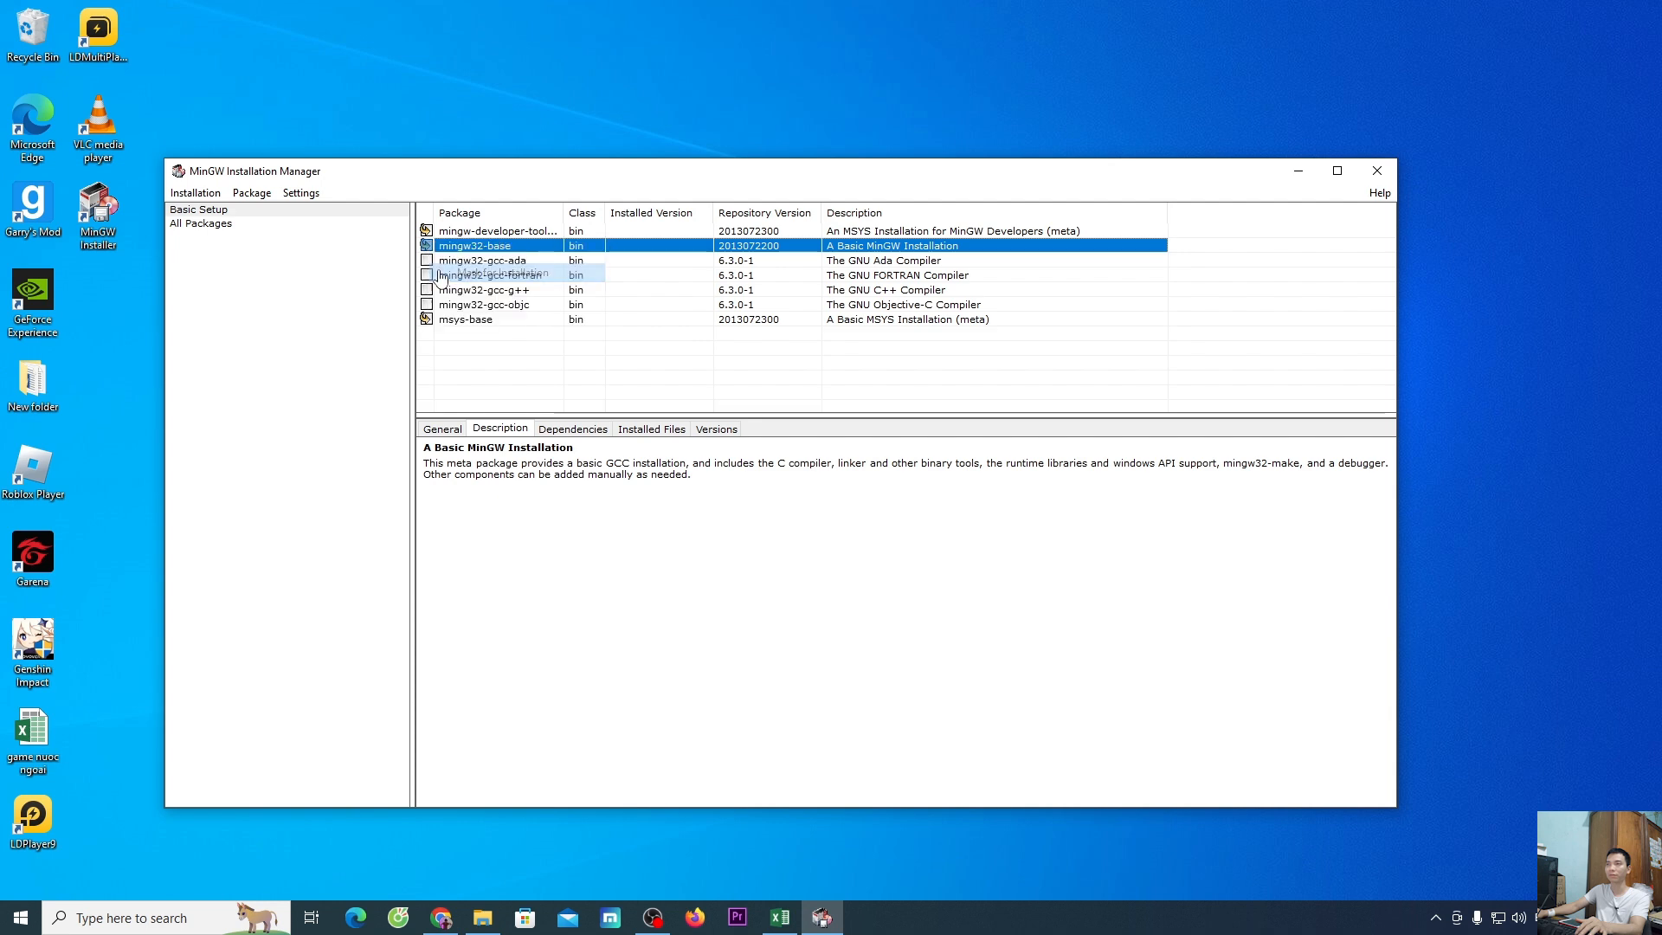
Step: Mark the four compiler packages mingw32-gcc-ada, mingw32-gcc-fortran, mingw32-gcc-g++ and mingw32-gcc-objc for installation
{"action": "left_click", "coordinate": [427, 260]}
{"action": "left_click", "coordinate": [465, 293]}
{"action": "left_click", "coordinate": [427, 275]}
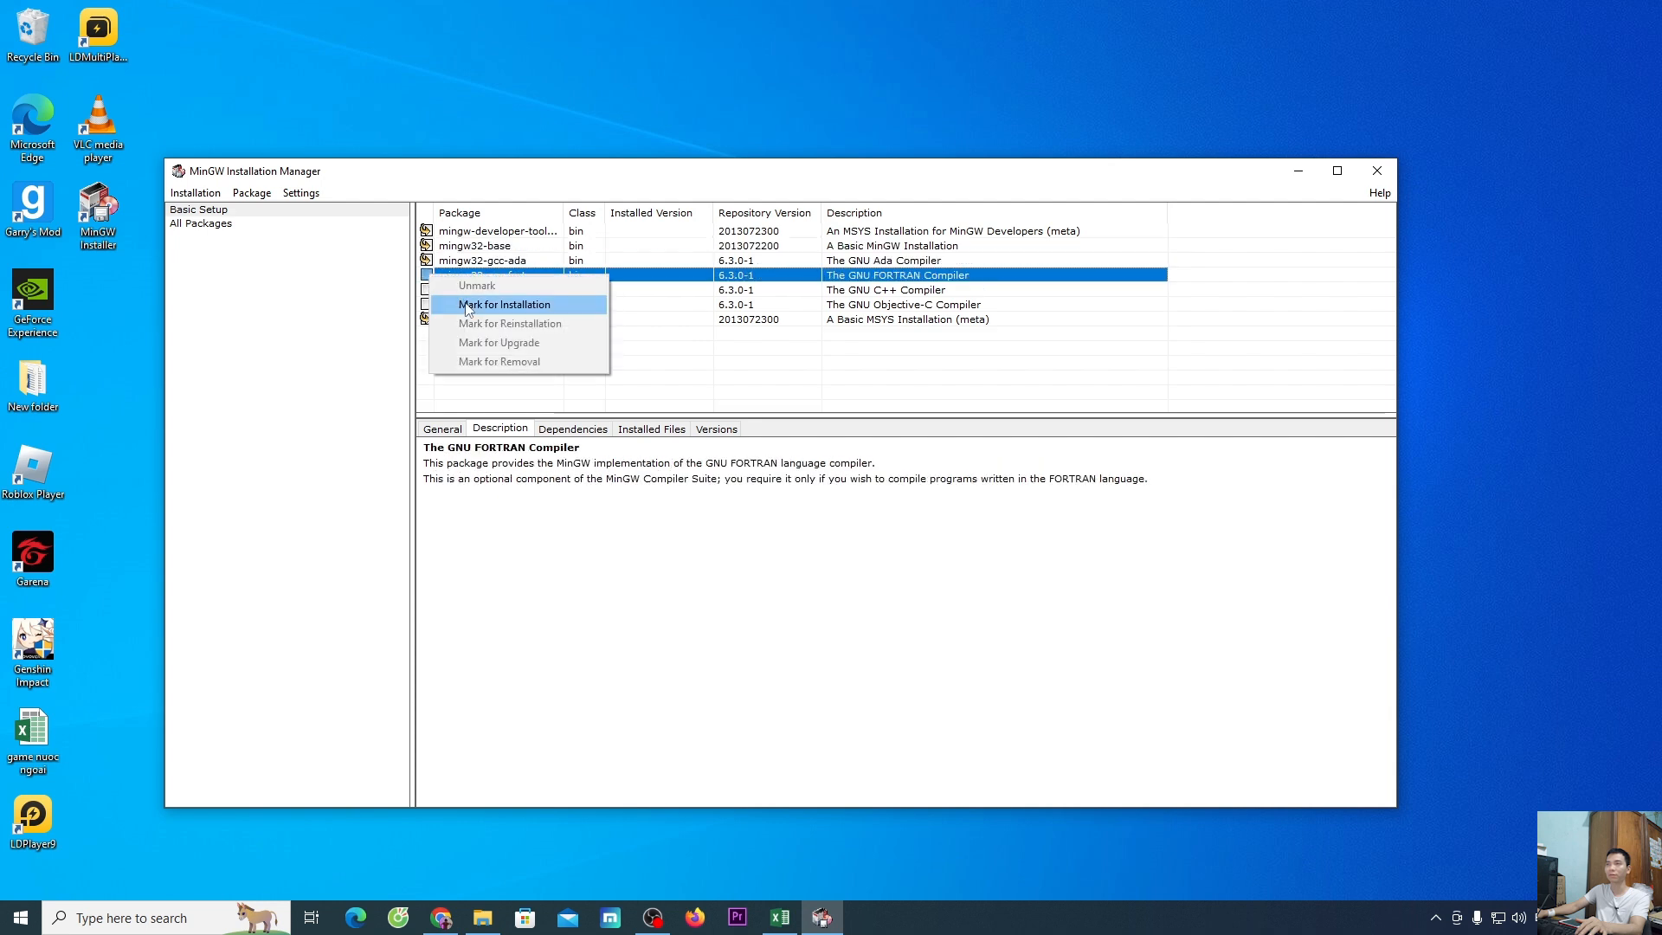
{"action": "left_click", "coordinate": [468, 303]}
{"action": "left_click", "coordinate": [427, 290]}
{"action": "left_click", "coordinate": [467, 318]}
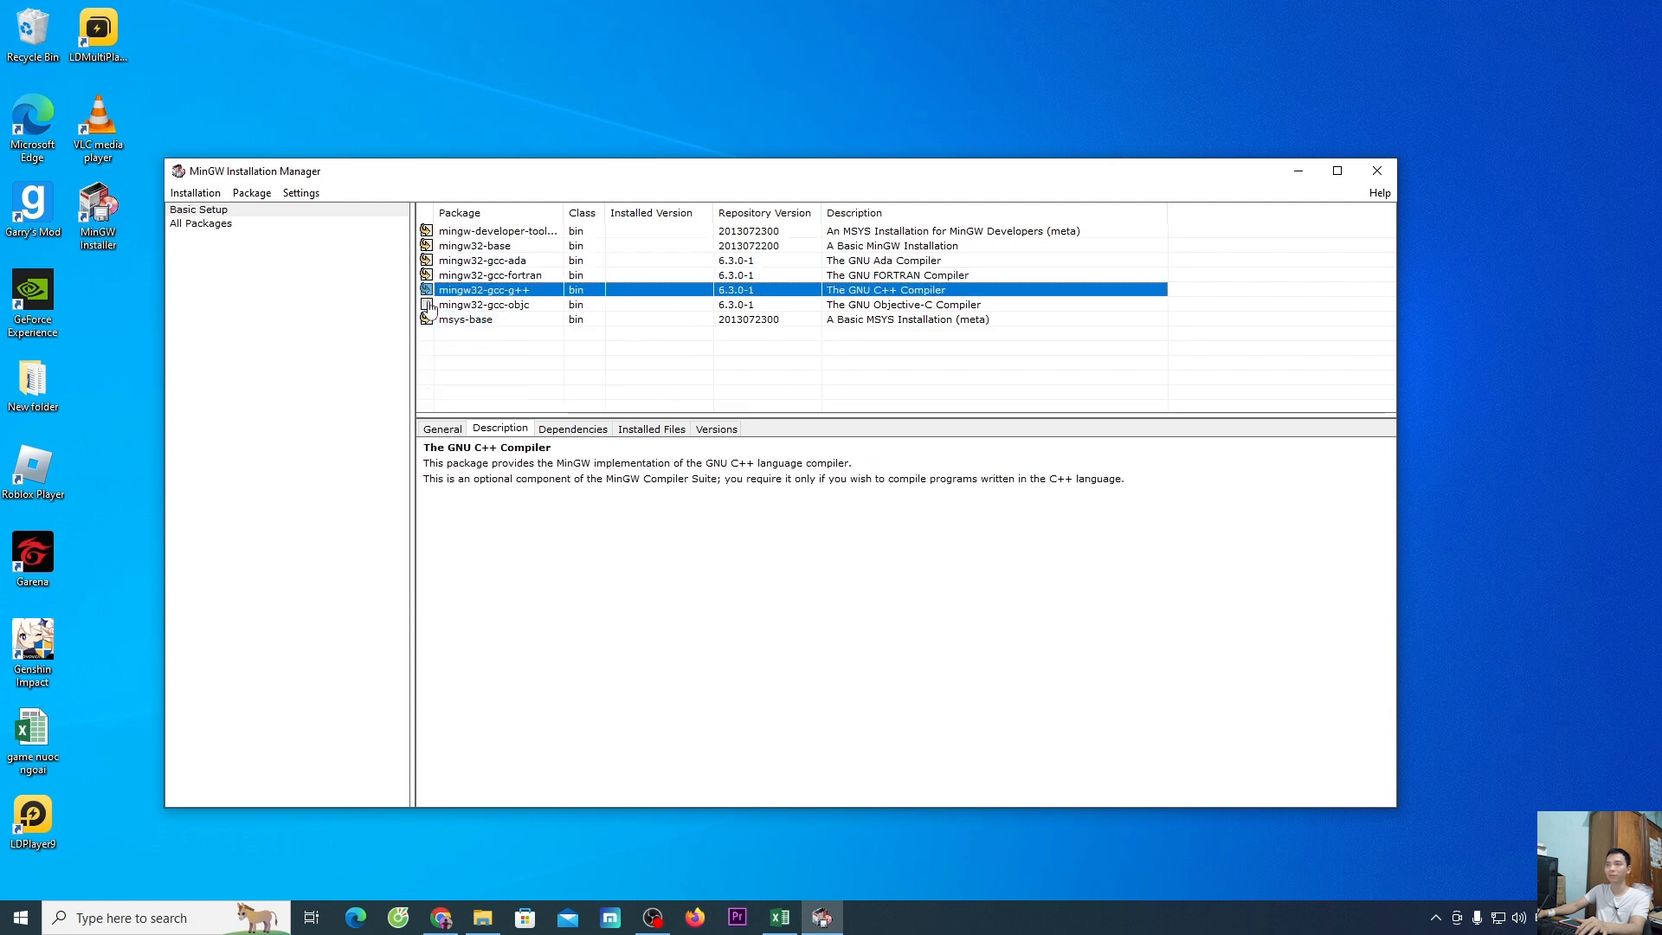
{"action": "left_click", "coordinate": [426, 305]}
{"action": "left_click", "coordinate": [492, 332]}
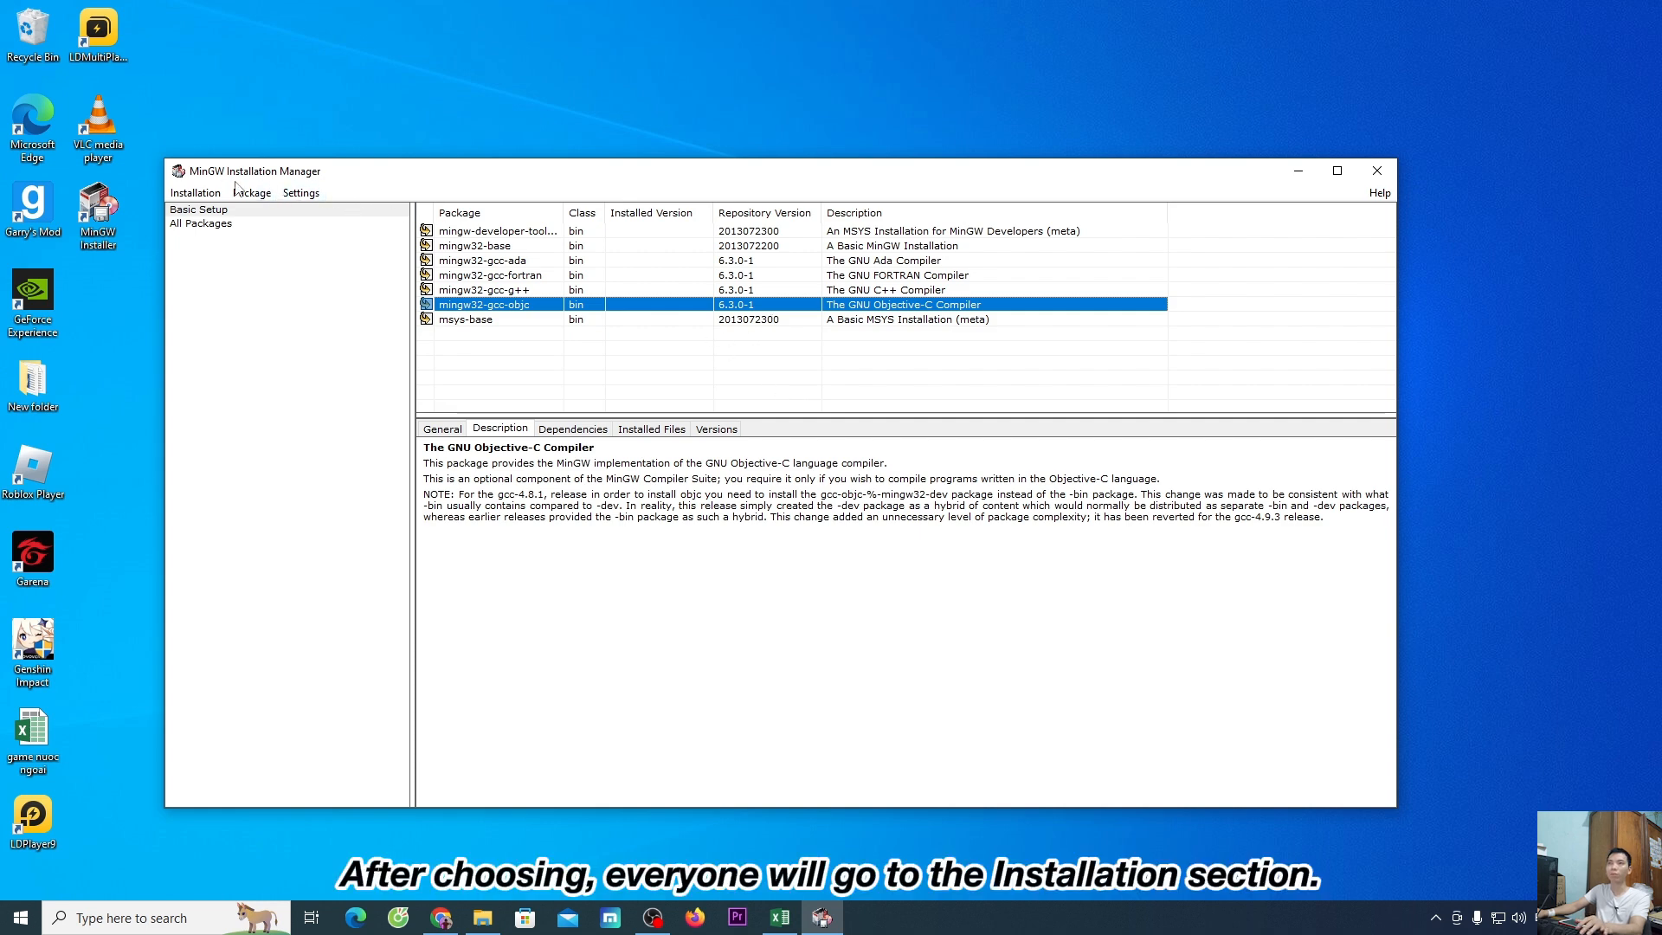
Step: Apply the pending package changes and close the MinGW Installation Manager
{"action": "left_click", "coordinate": [199, 195]}
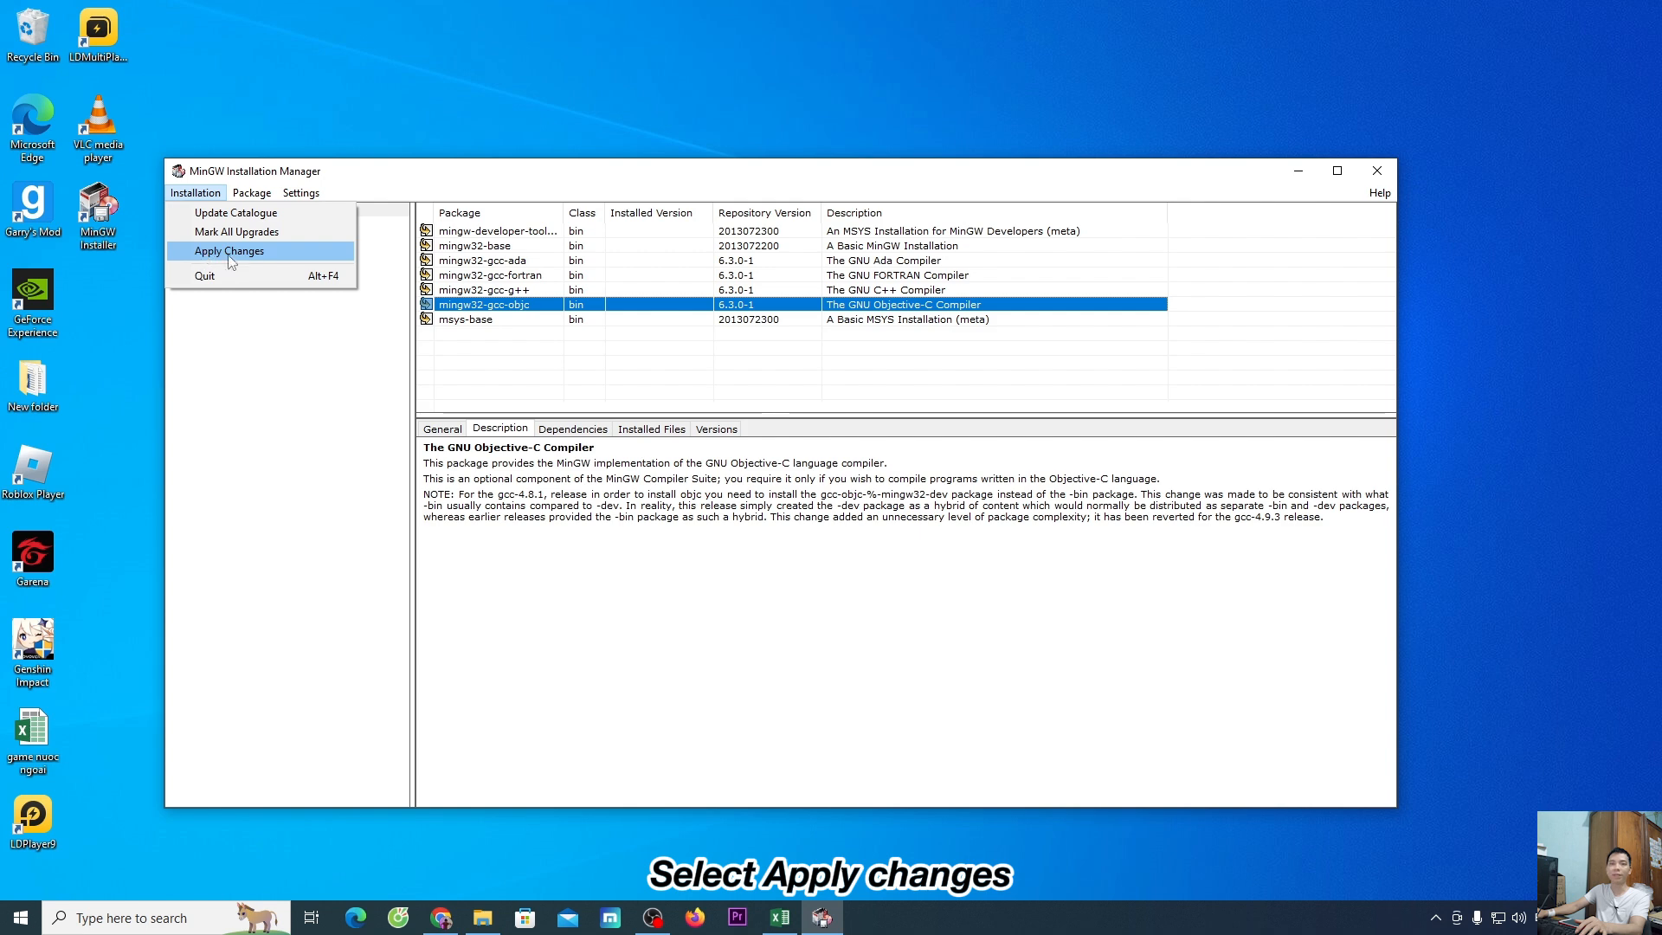
{"action": "left_click", "coordinate": [261, 255]}
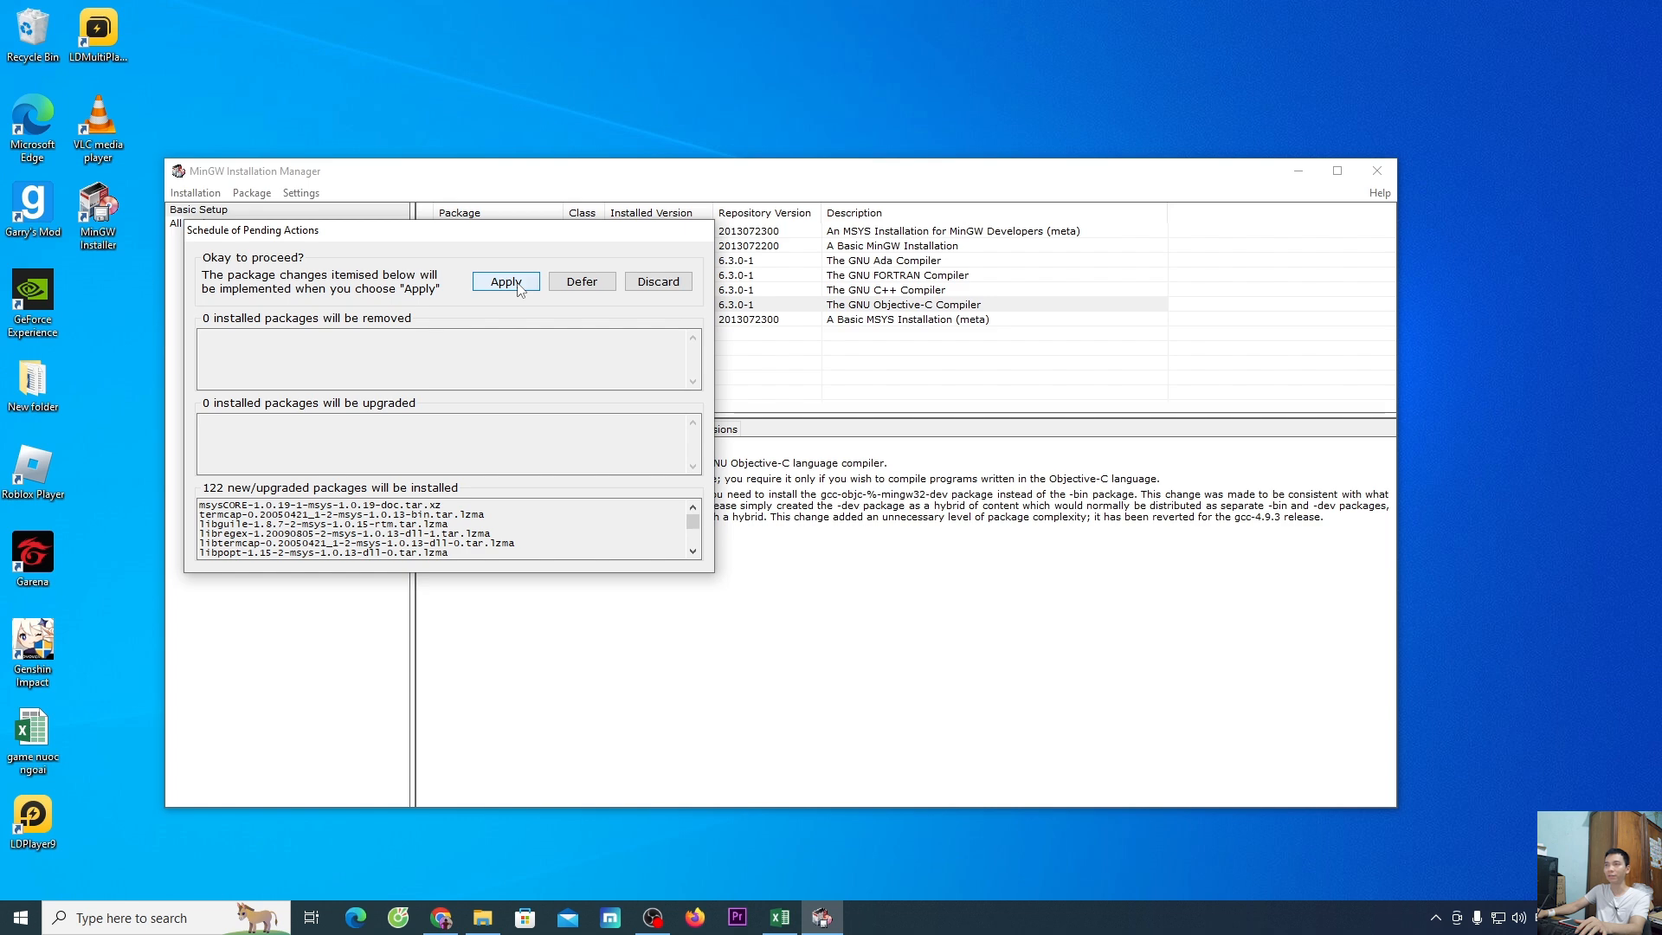
{"action": "left_click", "coordinate": [506, 281]}
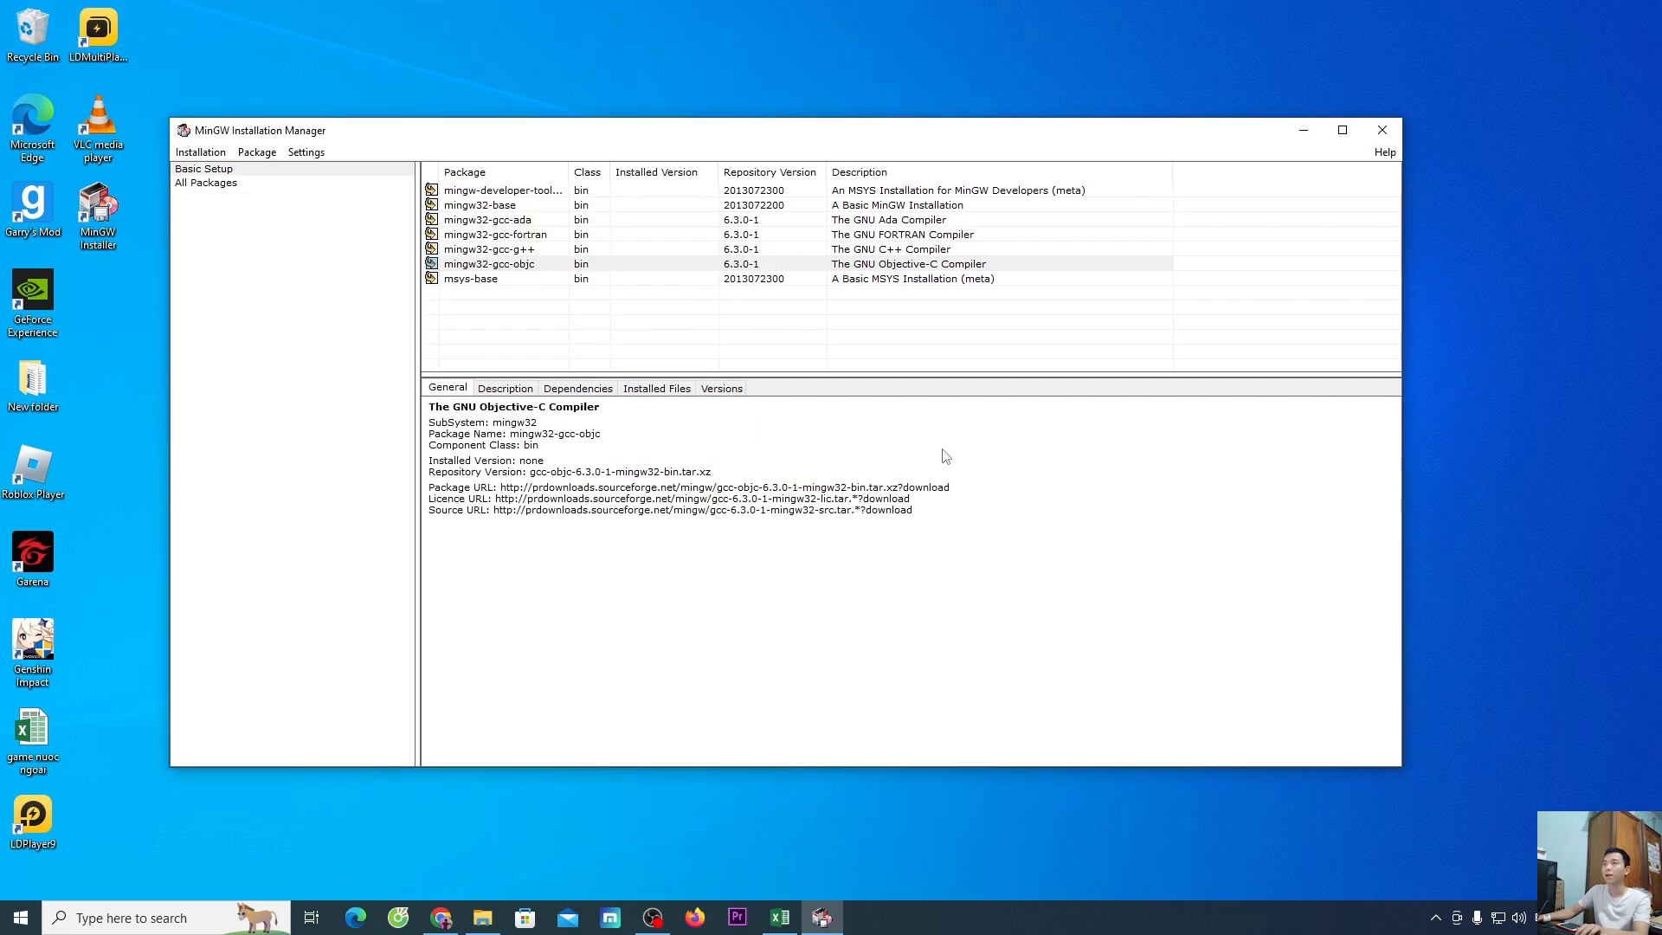
{"action": "left_click", "coordinate": [1383, 130]}
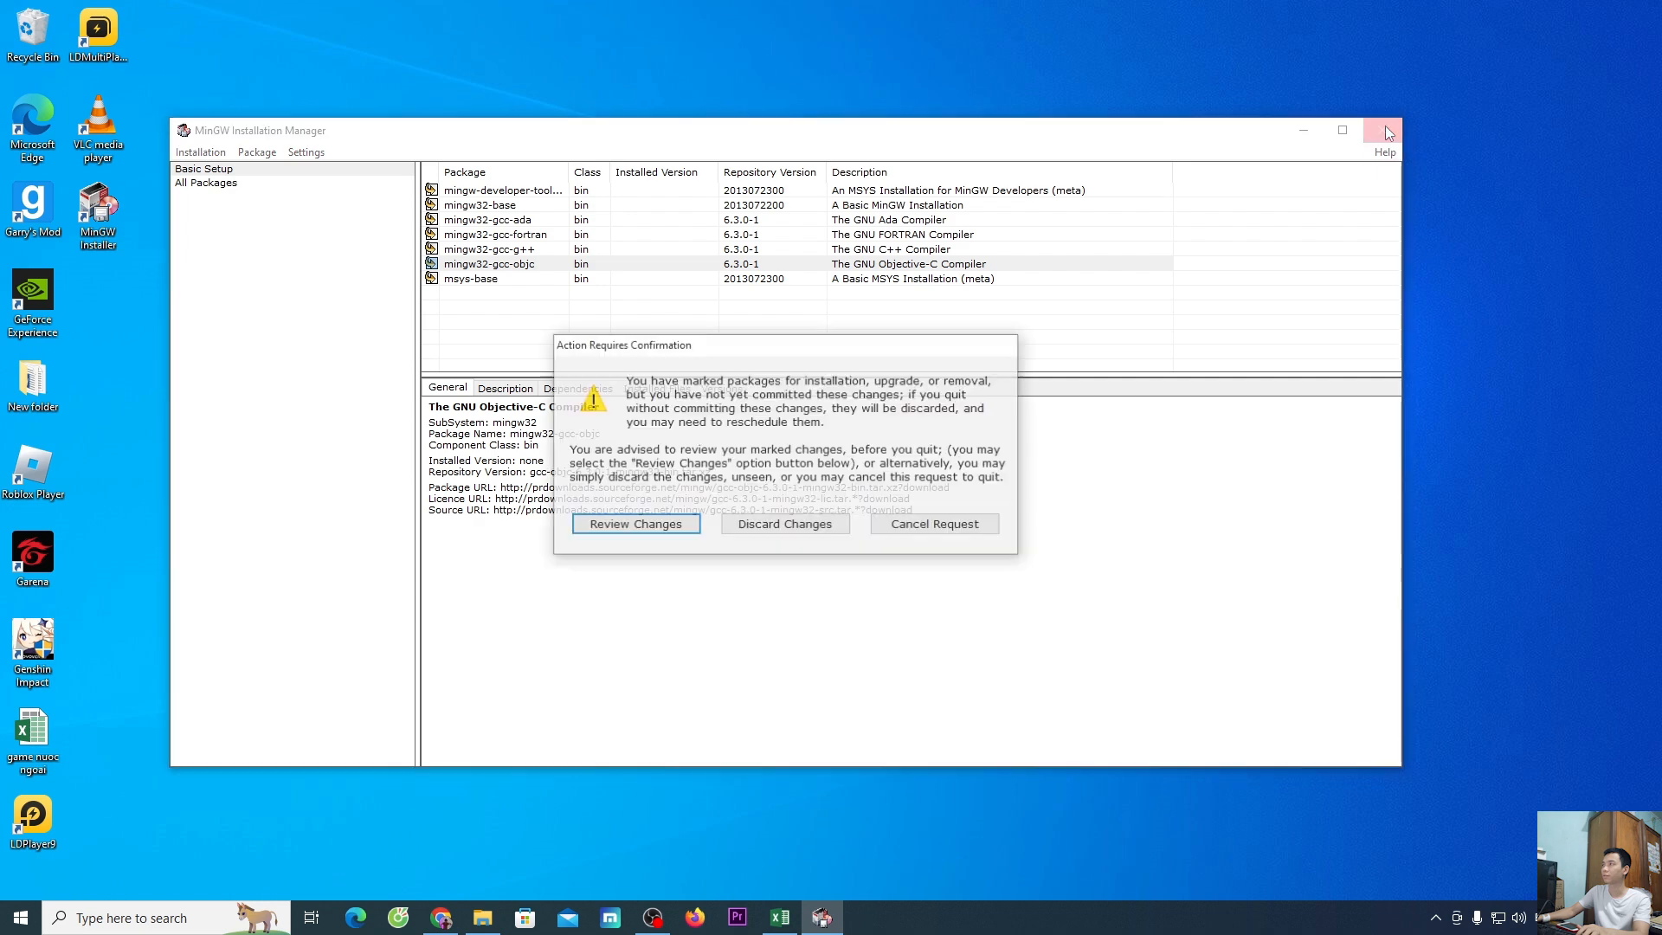
{"action": "left_click", "coordinate": [917, 525]}
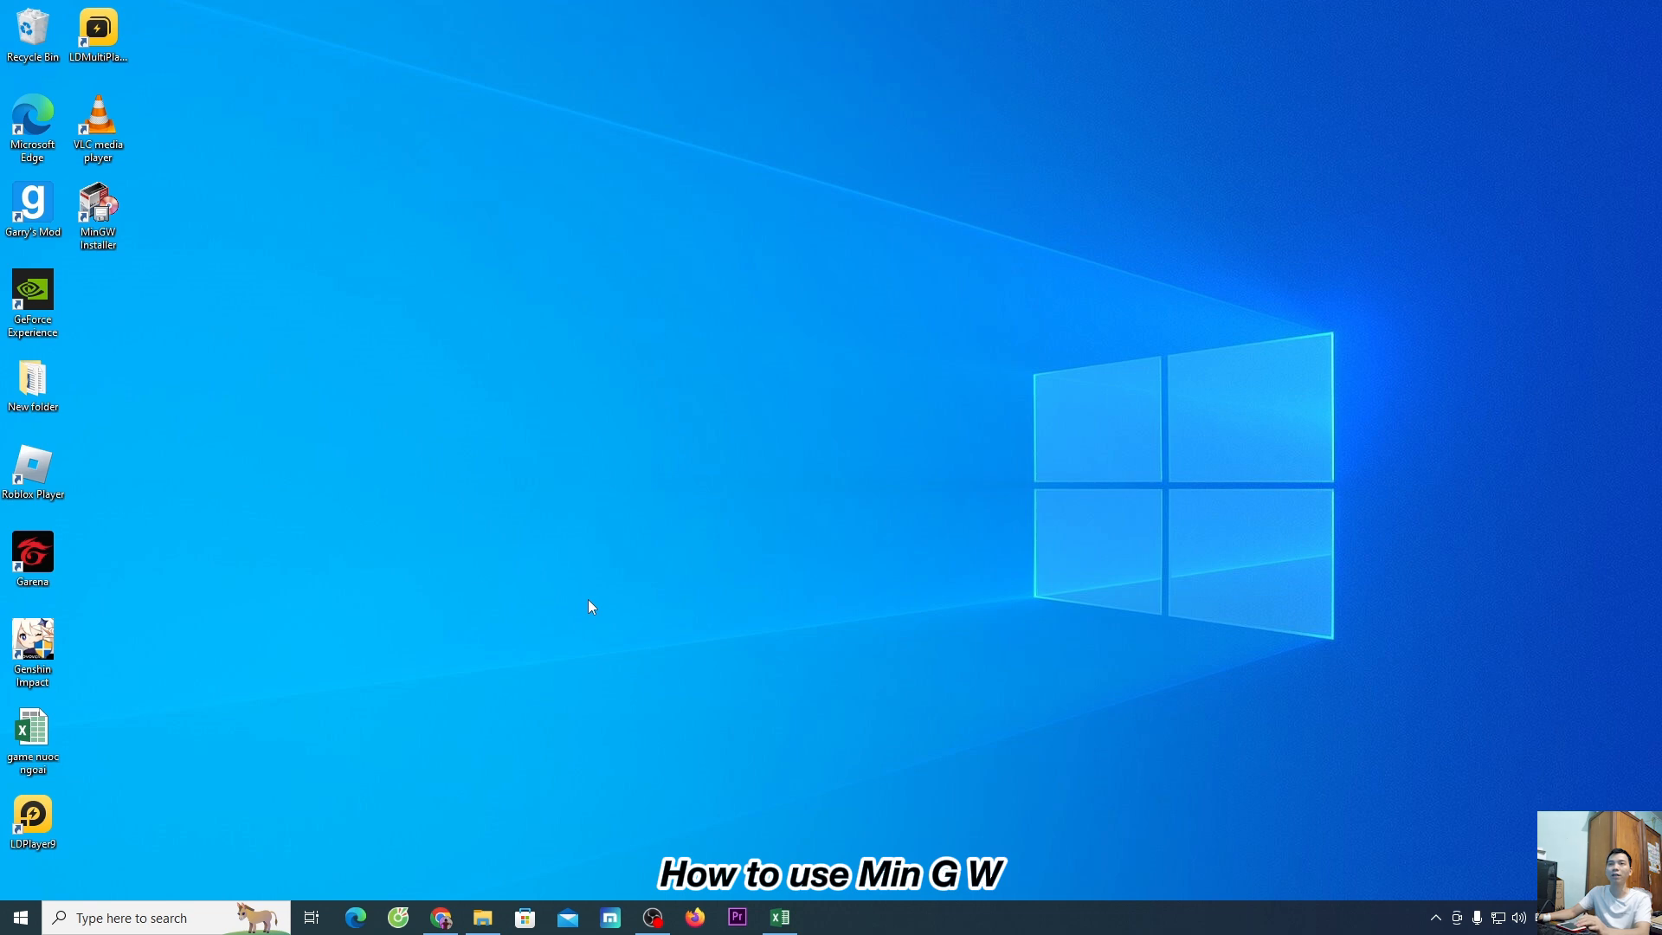
Step: Search Windows for "envi" and open the Environment Variables dialog from the system environment settings
{"action": "left_click", "coordinate": [128, 923]}
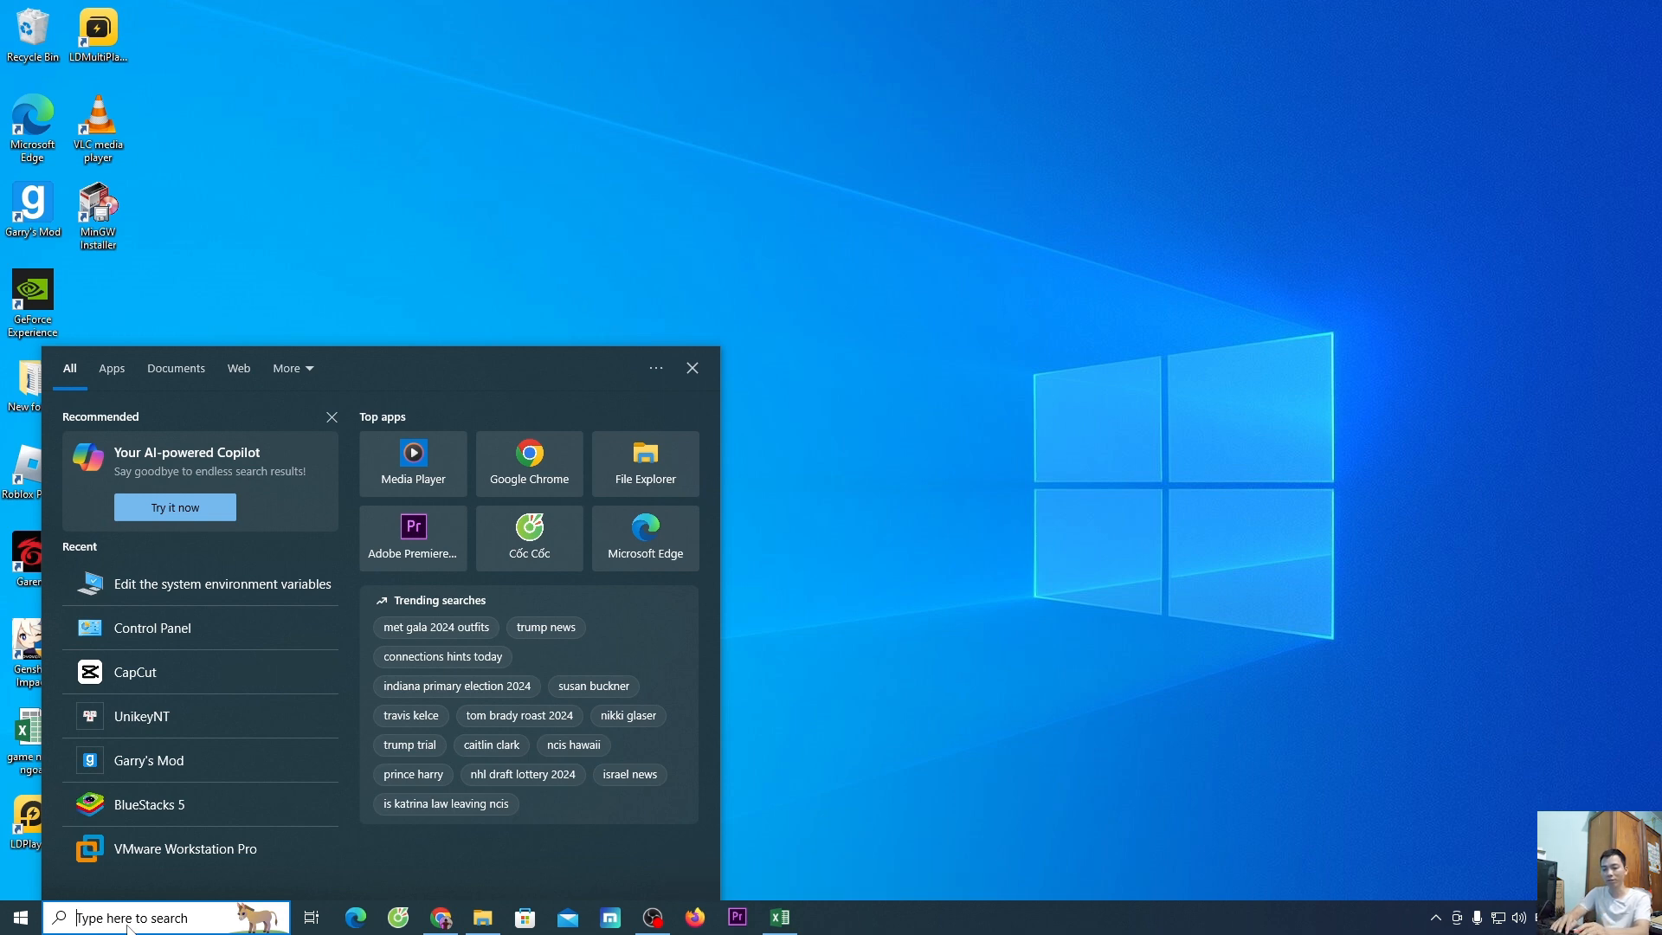
{"action": "type", "text": "envi"}
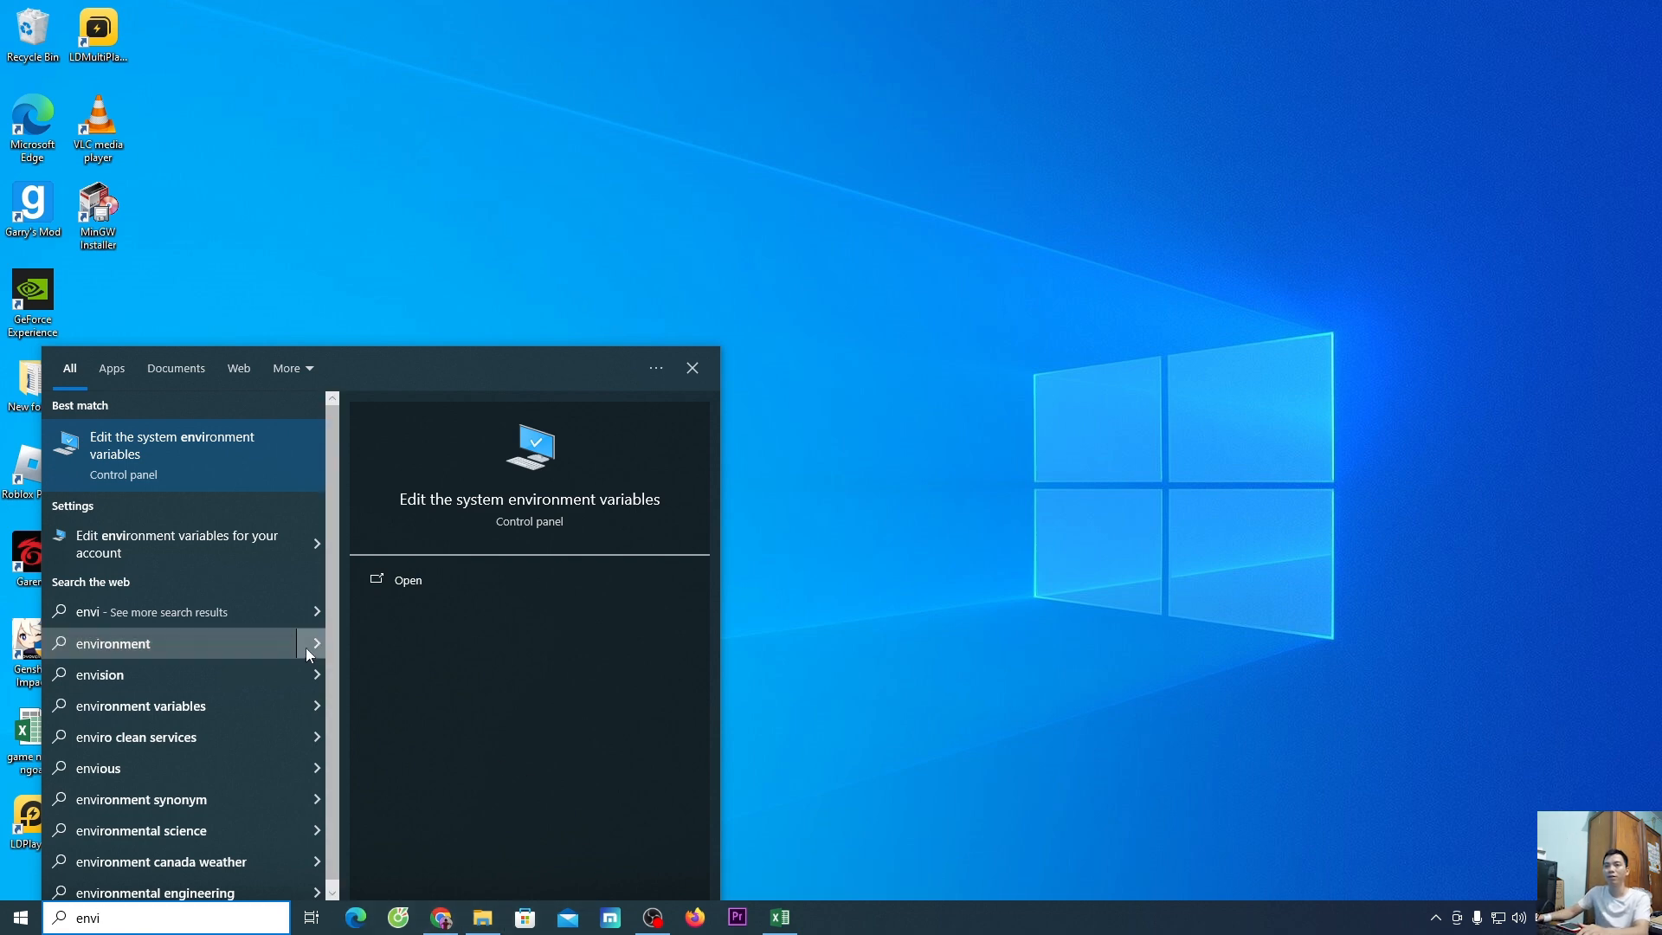
{"action": "left_click", "coordinate": [213, 446]}
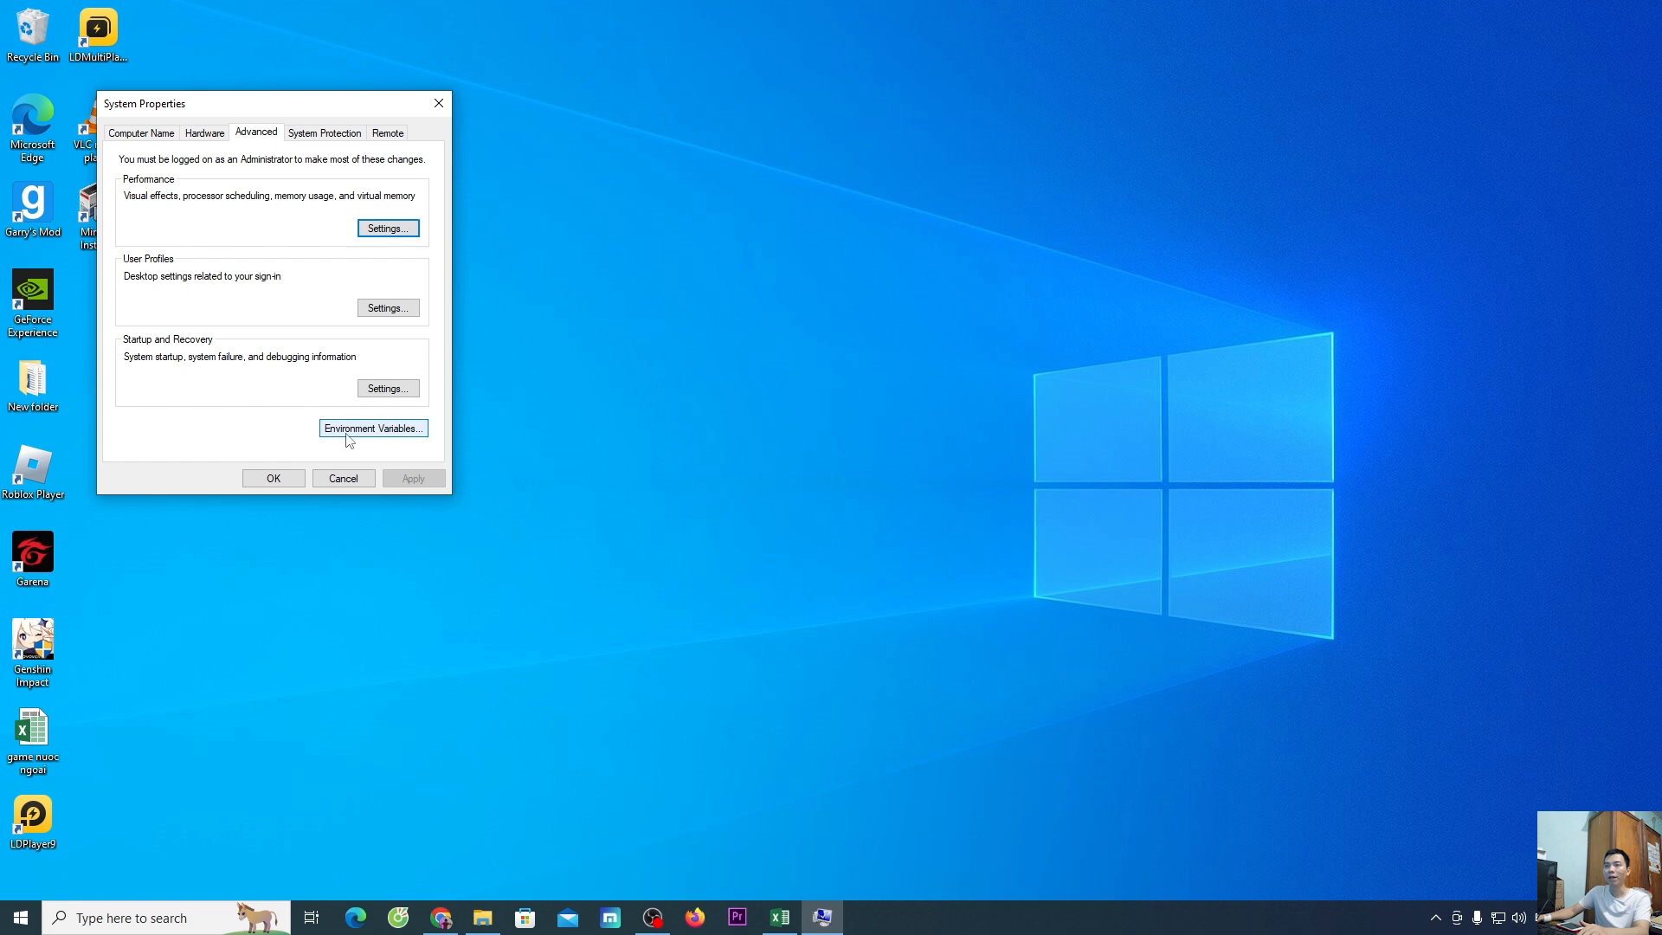
{"action": "left_click", "coordinate": [403, 433]}
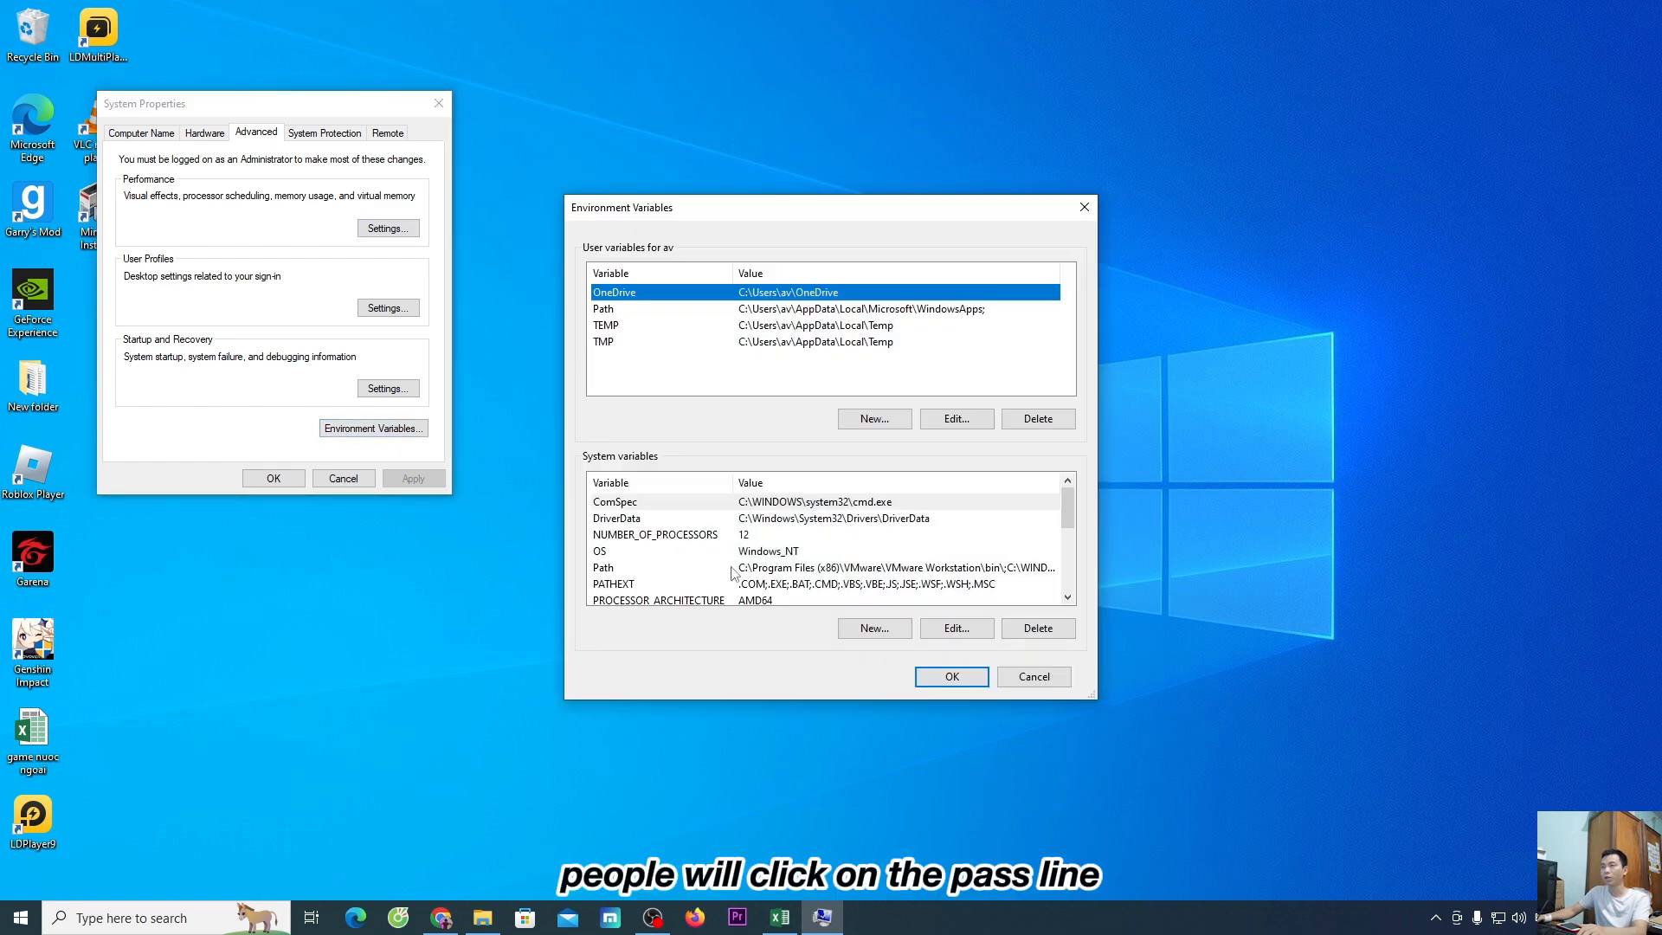
Step: Add C:\MinGW\bin as a new entry in the system Path variable and save the settings
{"action": "double_click", "coordinate": [603, 568]}
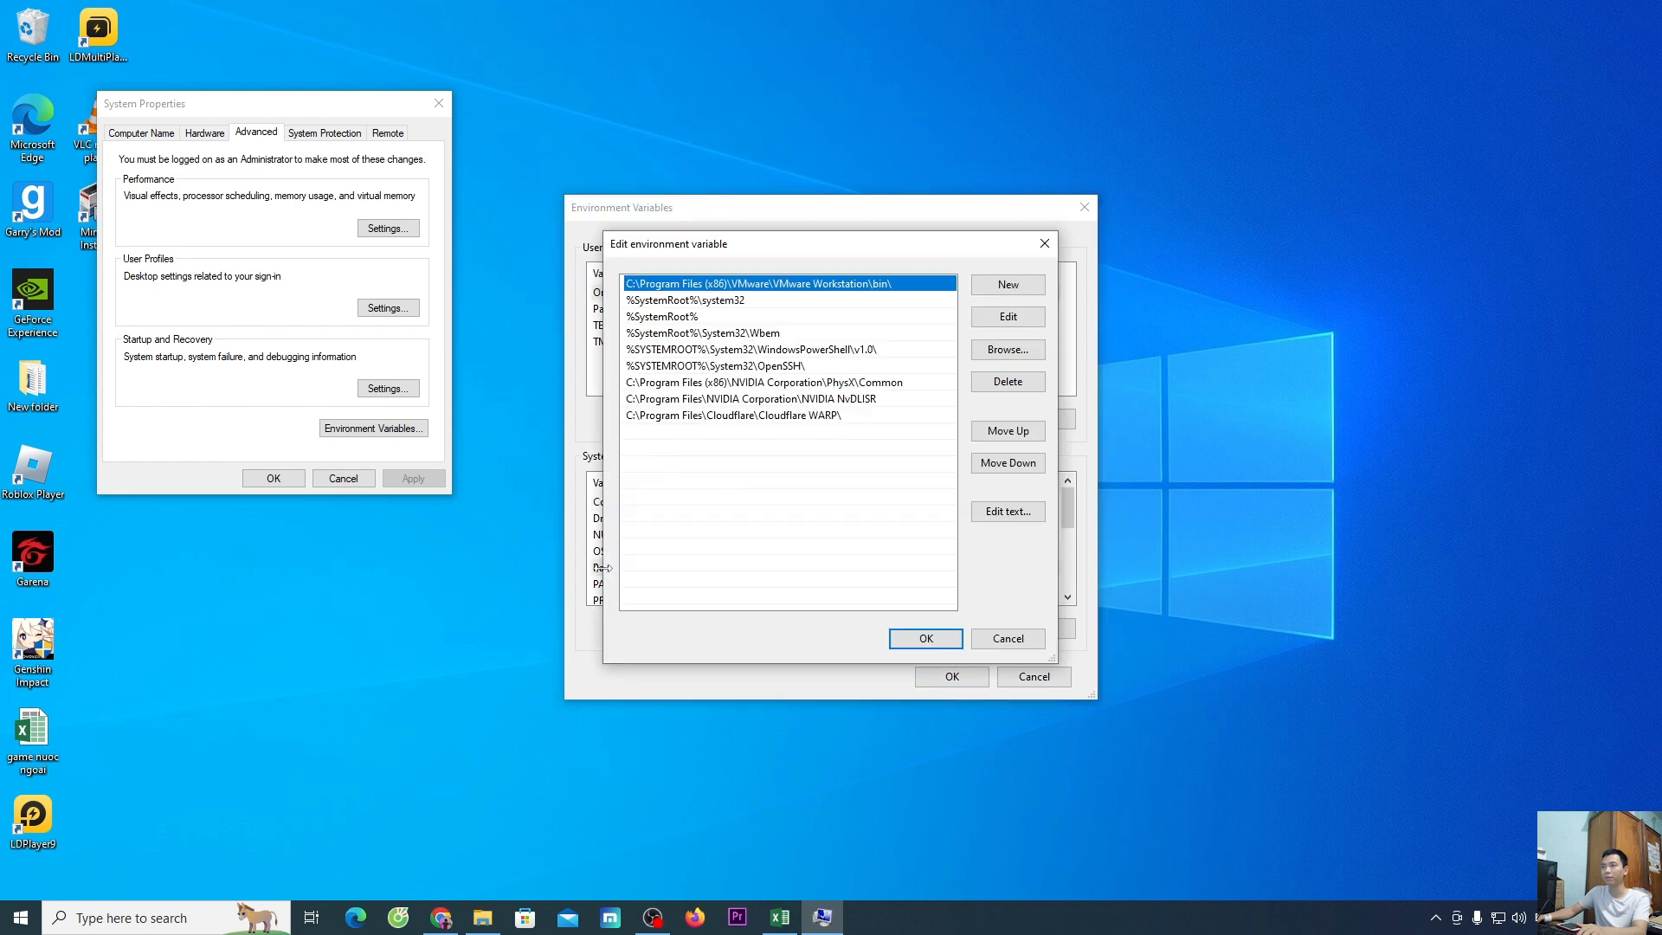
{"action": "left_click", "coordinate": [1008, 284]}
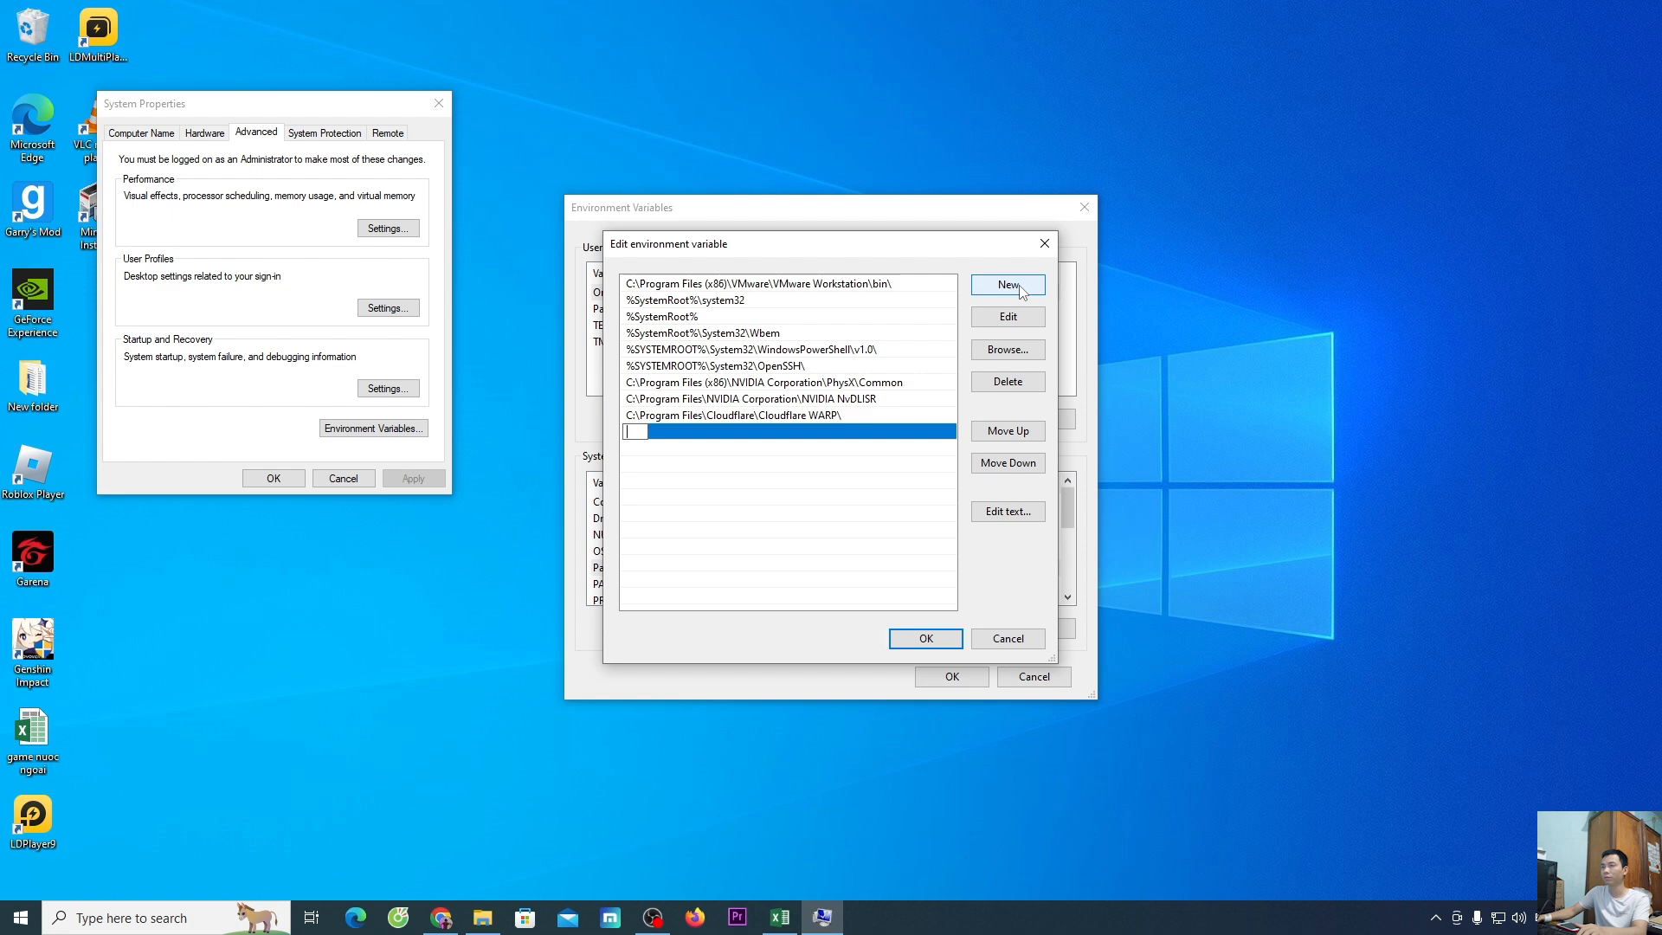
{"action": "type", "text": "C:\\MinGW\\bin"}
{"action": "double_click", "coordinate": [698, 432]}
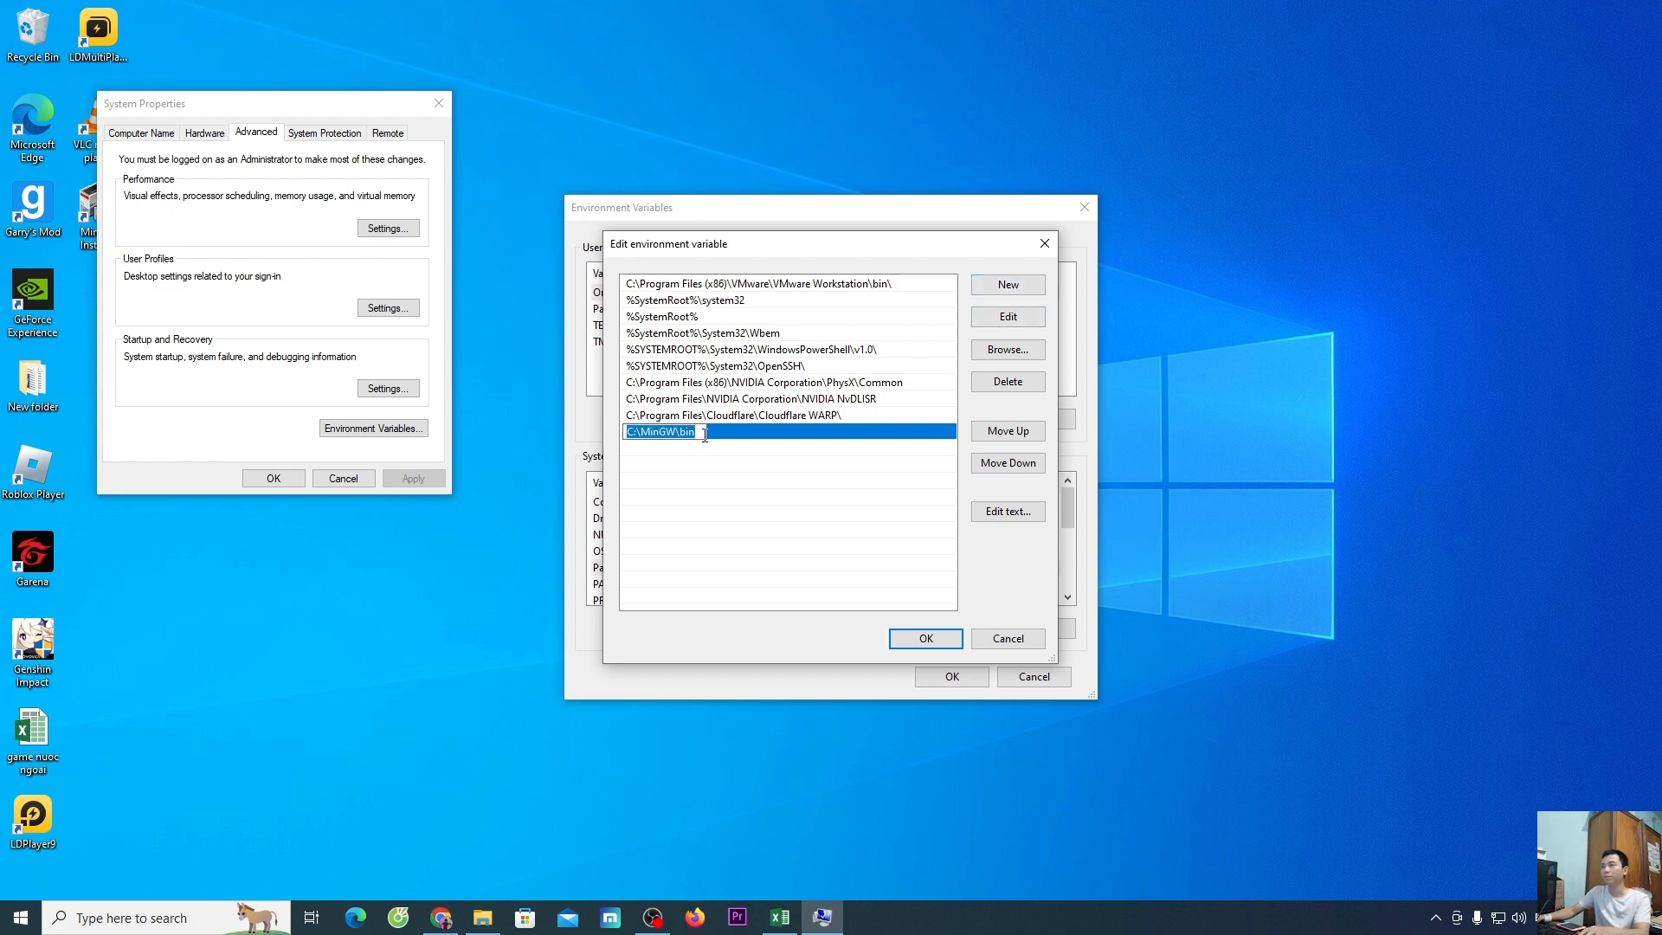
{"action": "left_click", "coordinate": [705, 432]}
{"action": "left_click_drag", "start_coordinate": [688, 432], "coordinate": [649, 431]}
{"action": "left_click", "coordinate": [938, 643]}
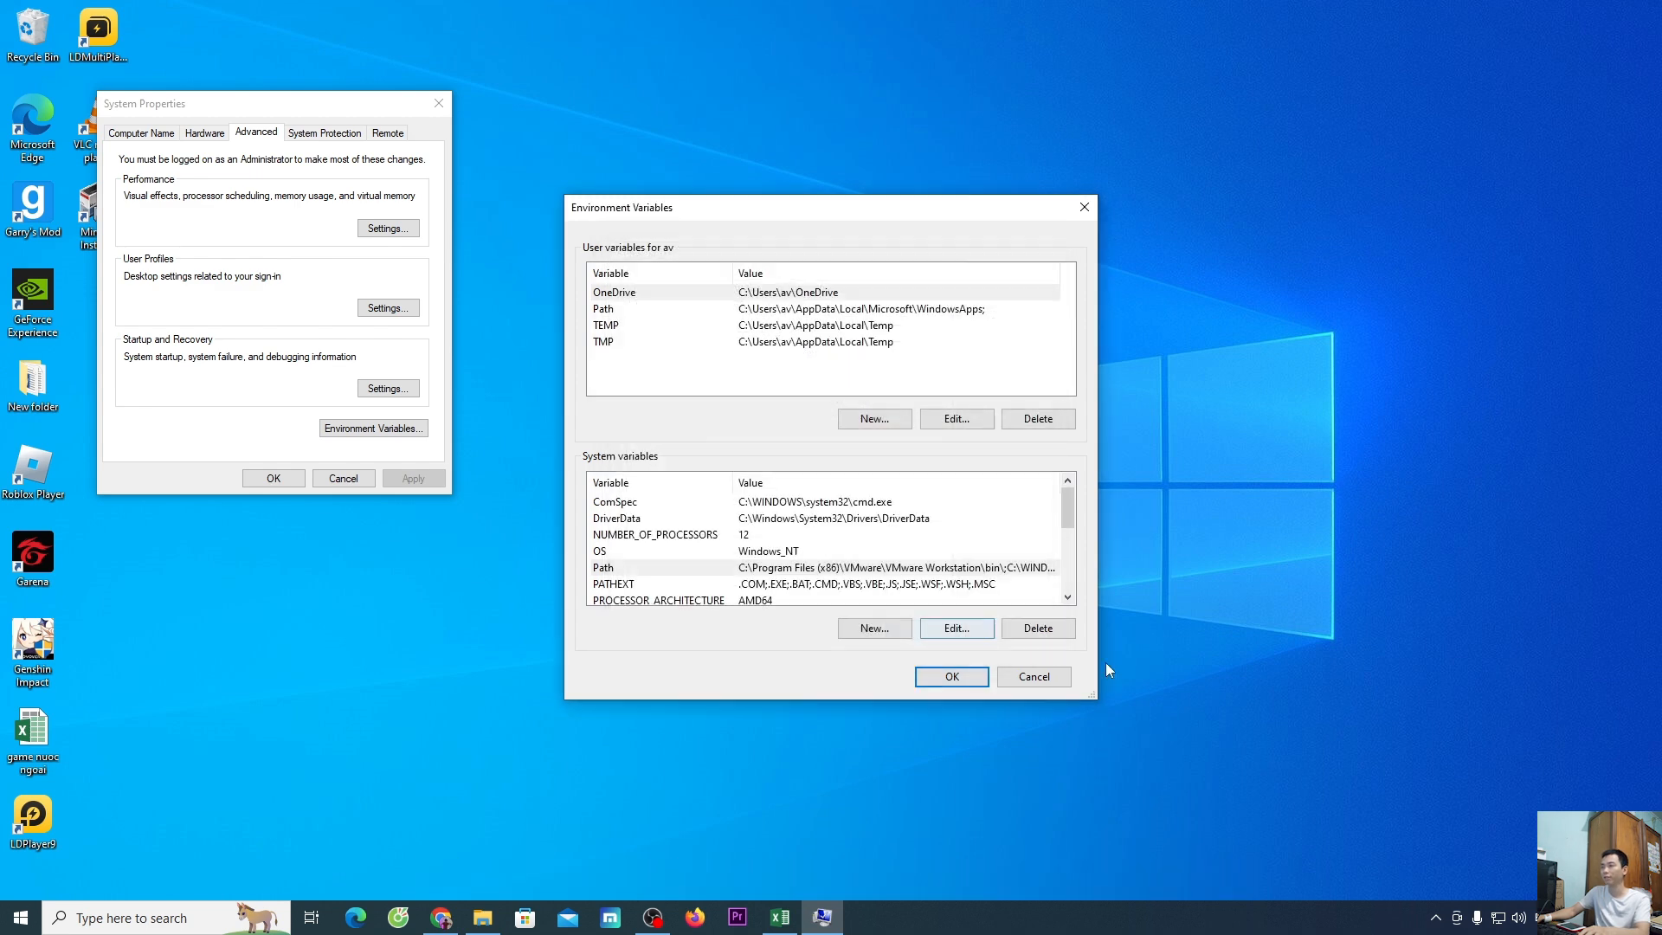
{"action": "left_click", "coordinate": [951, 678]}
{"action": "left_click", "coordinate": [263, 481]}
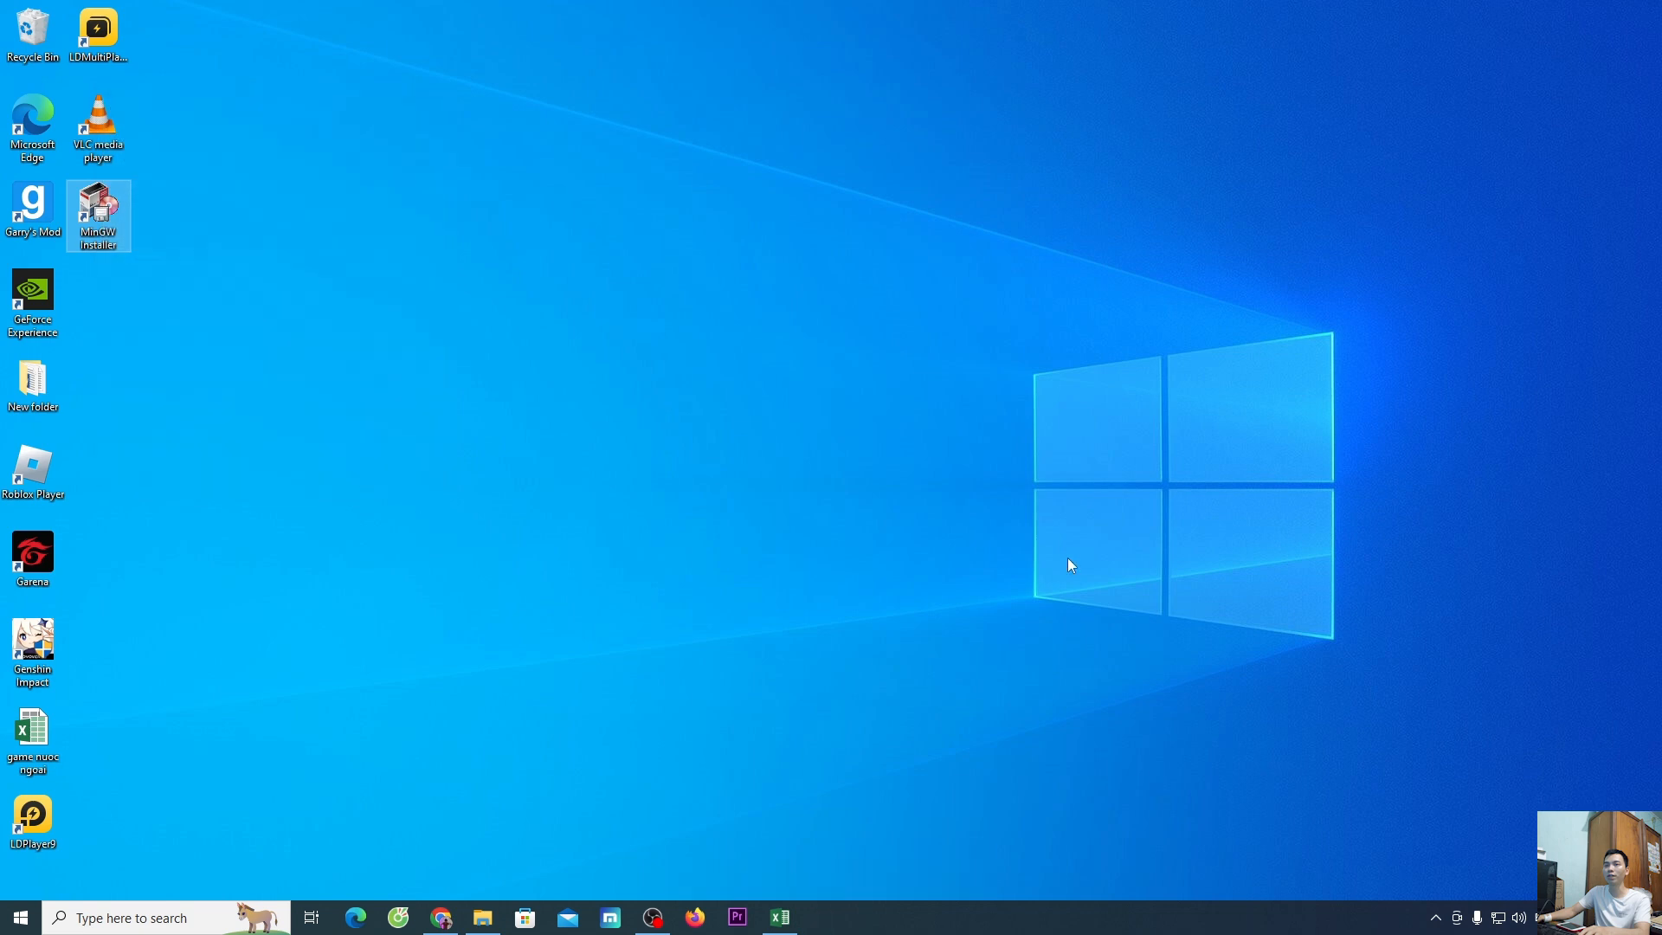